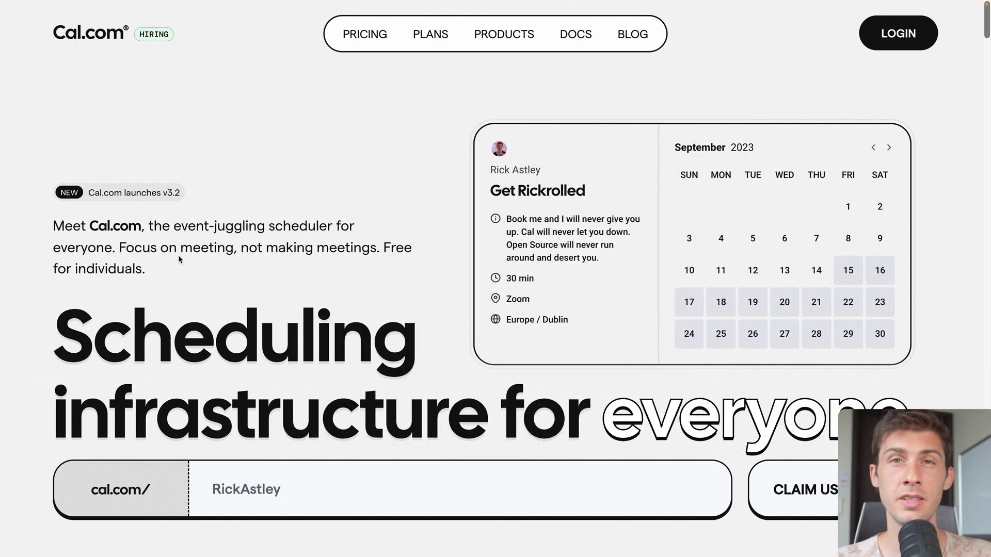
Scroll through the Cal.com homepage before reaching the self-hosted instance's sign-in page.
{"action": "scroll", "coordinate": [179, 259], "scroll_direction": "down", "scroll_amount": 8}
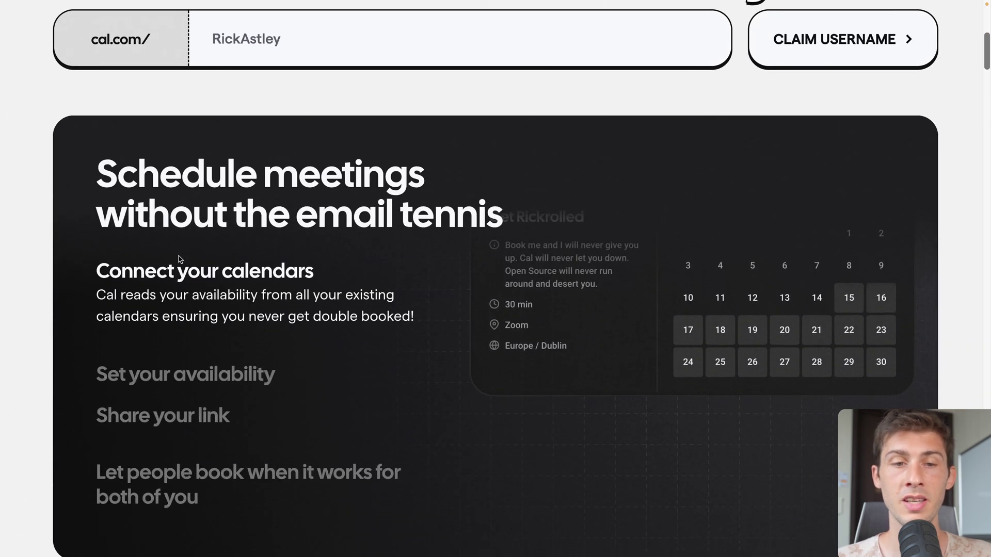
{"action": "scroll", "coordinate": [109, 192], "scroll_direction": "down", "scroll_amount": 1}
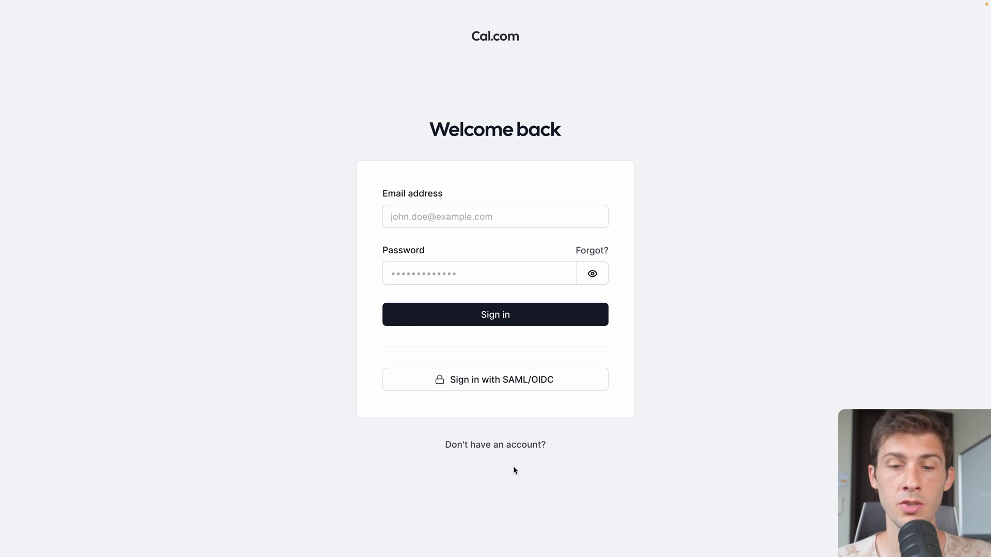
Sign up with a username, an e-mail address and the saved account password.
{"action": "left_click", "coordinate": [526, 445]}
{"action": "left_click", "coordinate": [540, 212]}
{"action": "type", "text": "wassim"}
{"action": "left_click", "coordinate": [416, 259]}
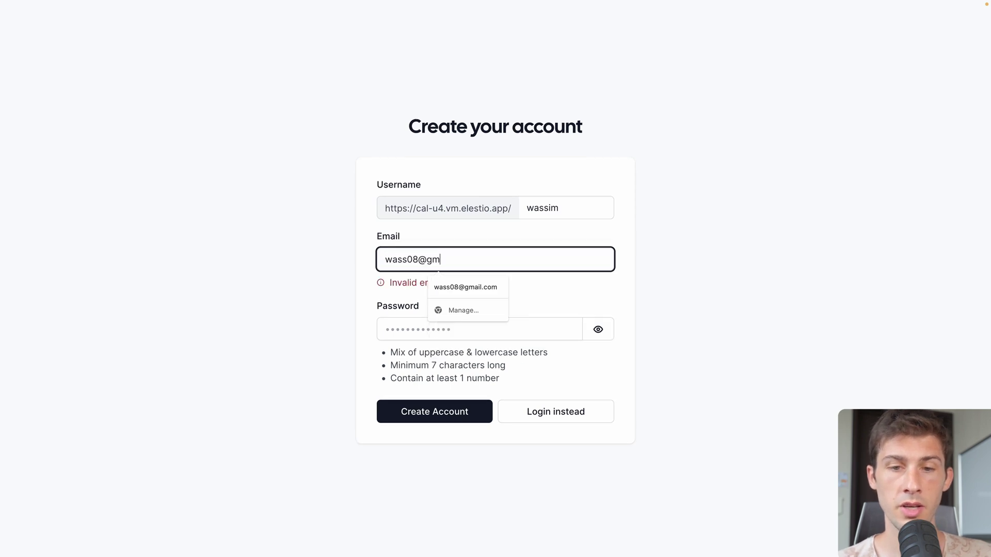
{"action": "left_click", "coordinate": [354, 311]}
{"action": "left_click", "coordinate": [401, 316]}
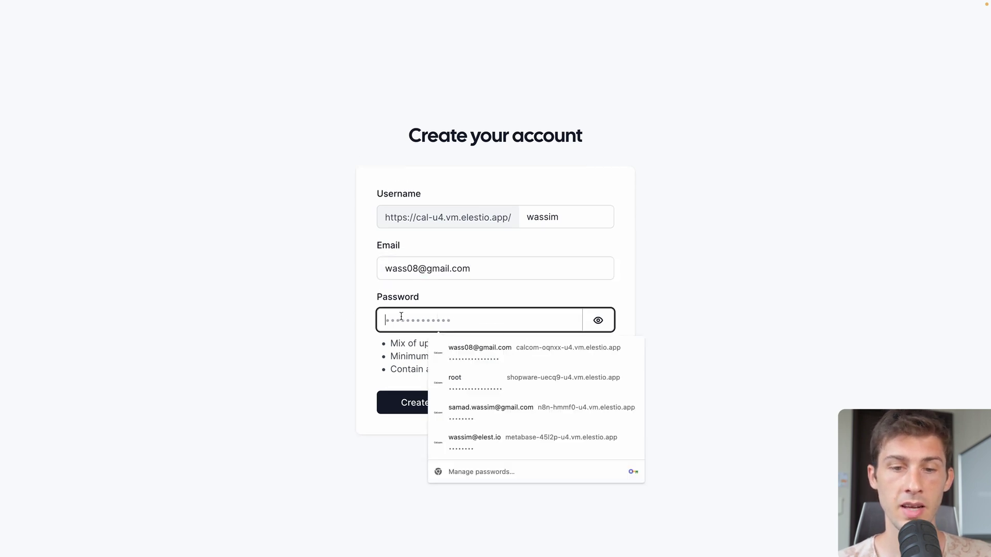
{"action": "key", "text": "super+v"}
{"action": "left_click", "coordinate": [400, 402]}
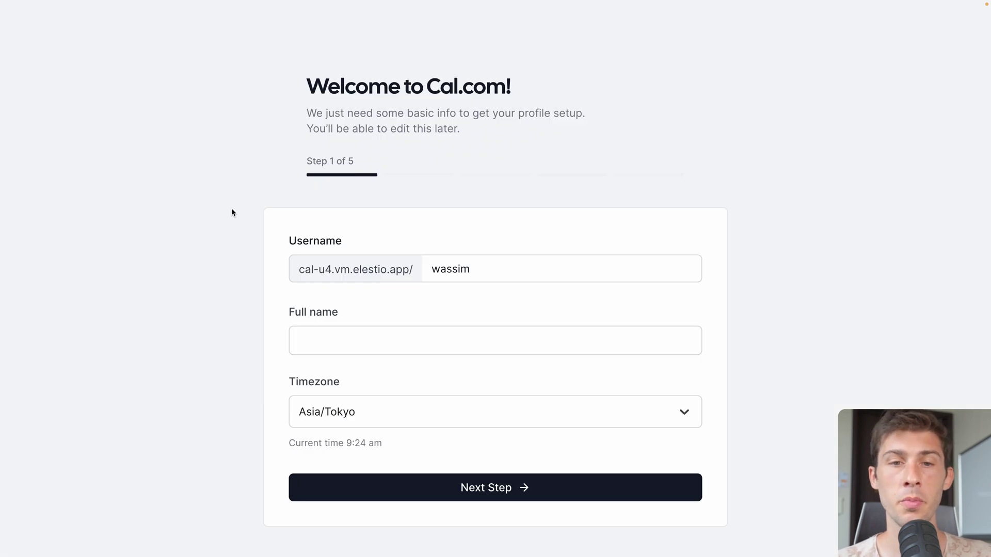
Set the profile's full name to 'Elestio' and continue to the next onboarding step.
{"action": "left_click", "coordinate": [318, 347]}
{"action": "type", "text": "Elestio"}
{"action": "scroll", "coordinate": [319, 347], "scroll_direction": "down", "scroll_amount": 1}
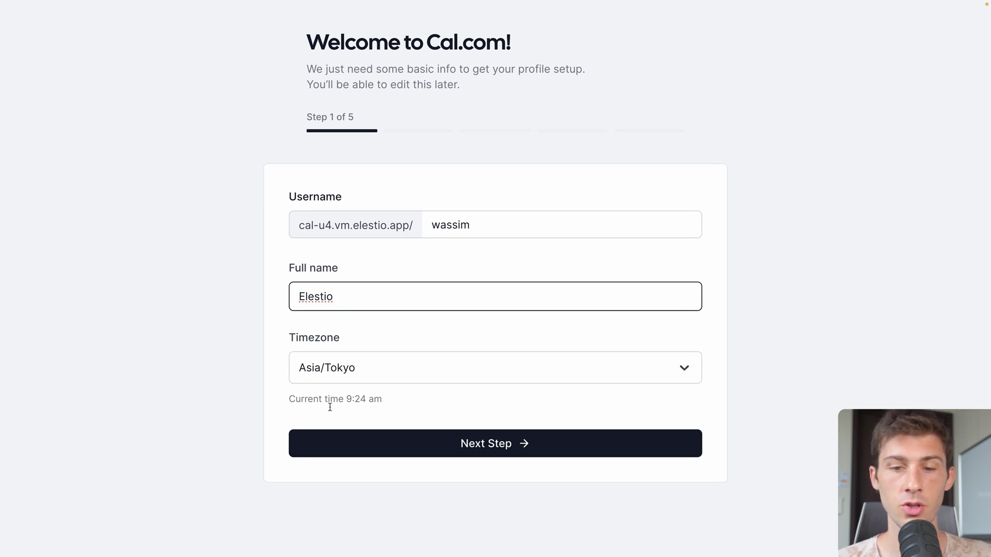
{"action": "left_click", "coordinate": [461, 444]}
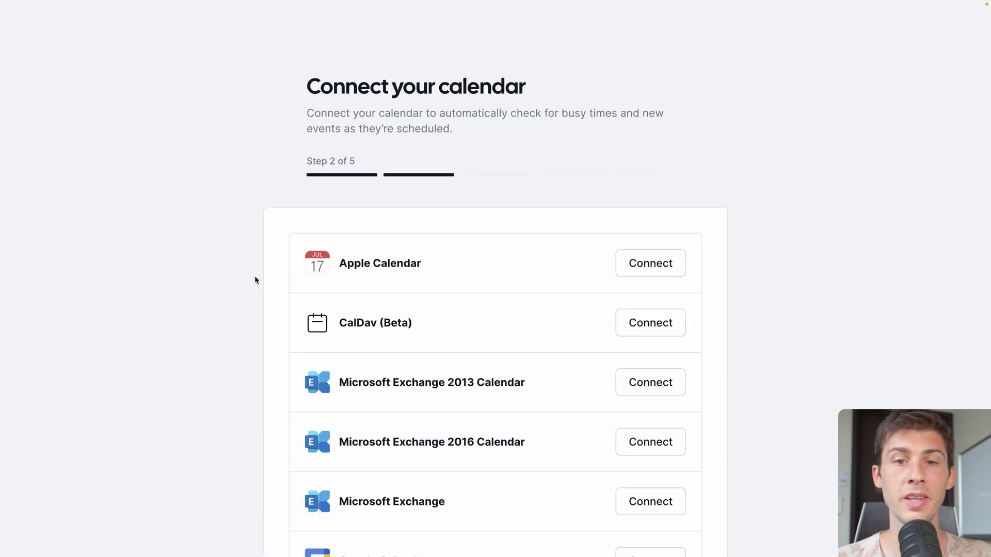
Connect a Google Calendar account, granting all requested calendar permissions.
{"action": "scroll", "coordinate": [255, 279], "scroll_direction": "down", "scroll_amount": 6}
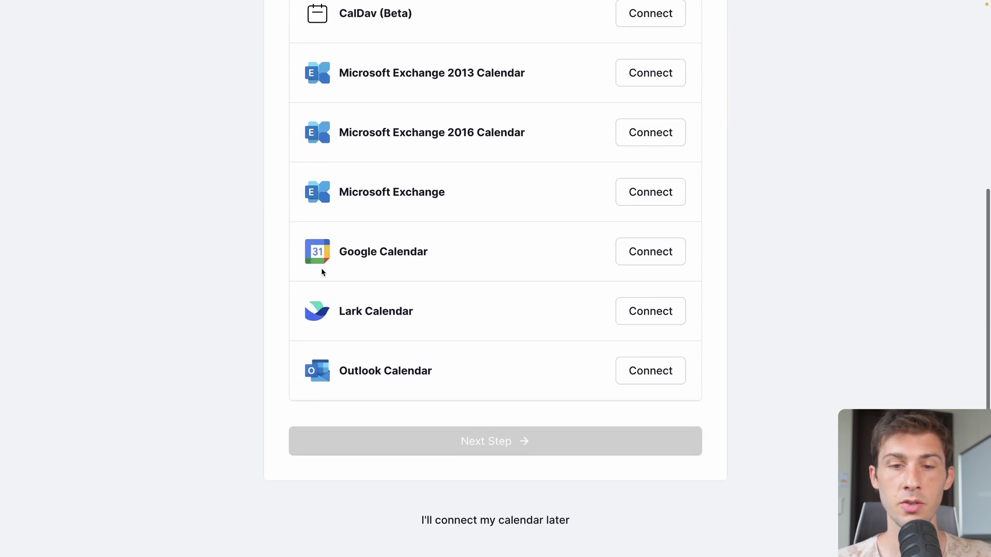
{"action": "left_click", "coordinate": [633, 257]}
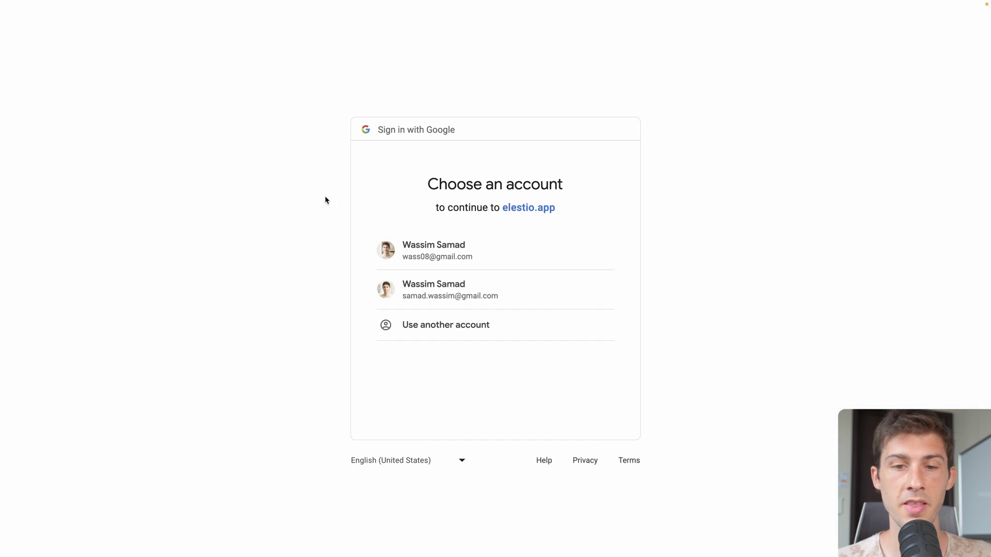
{"action": "left_click", "coordinate": [419, 250]}
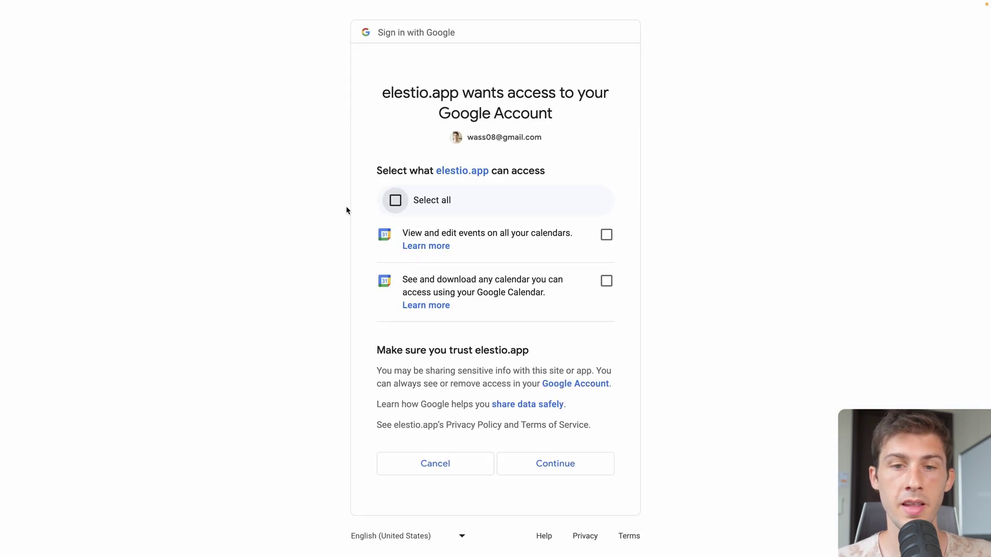
{"action": "left_click", "coordinate": [395, 201]}
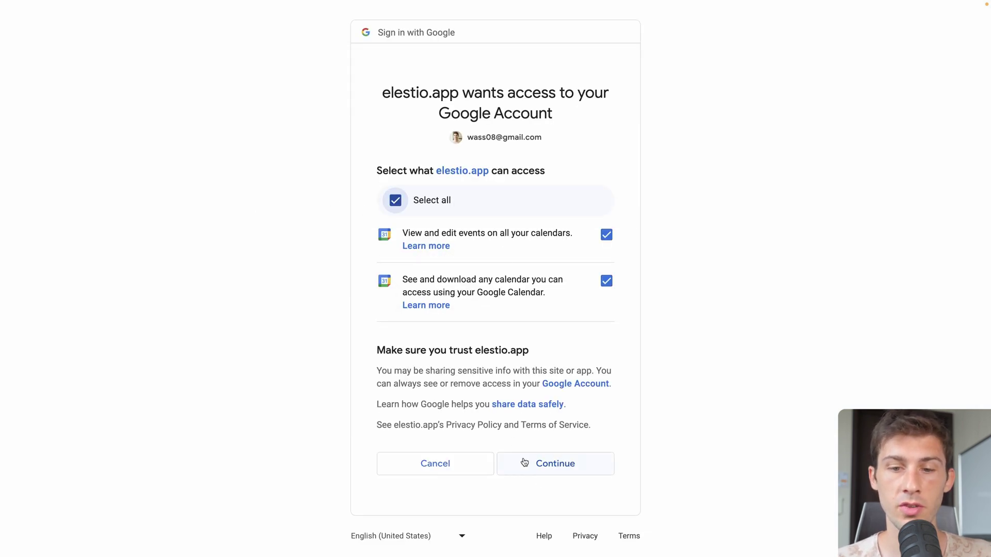
{"action": "left_click", "coordinate": [552, 465]}
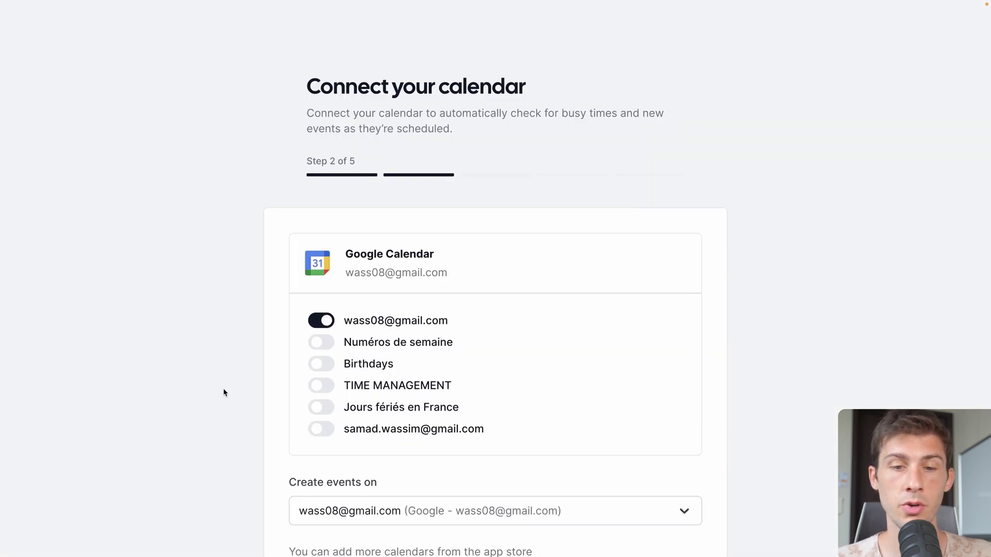
{"action": "scroll", "coordinate": [224, 391], "scroll_direction": "down", "scroll_amount": 4}
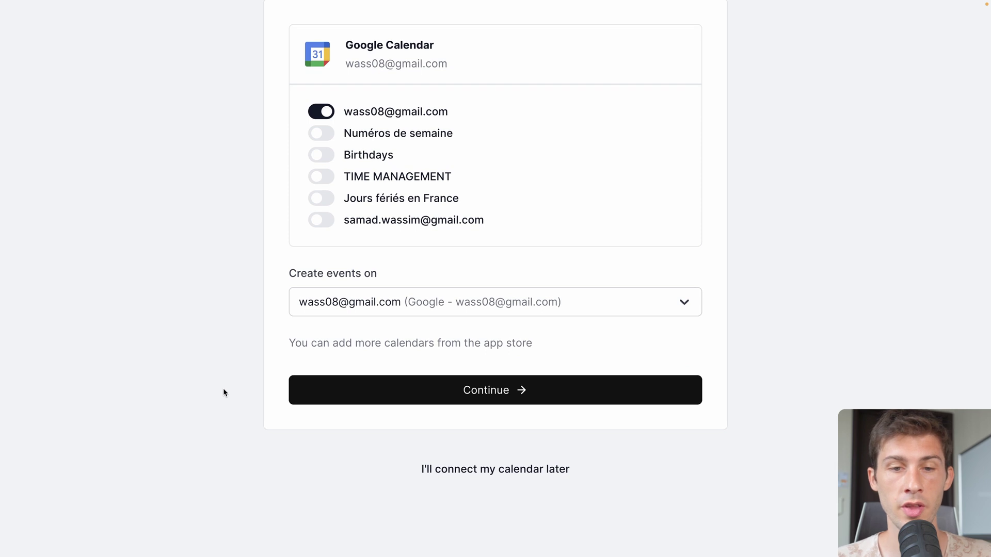
Finish the calendar step and skip connecting video apps for now.
{"action": "left_click", "coordinate": [471, 391]}
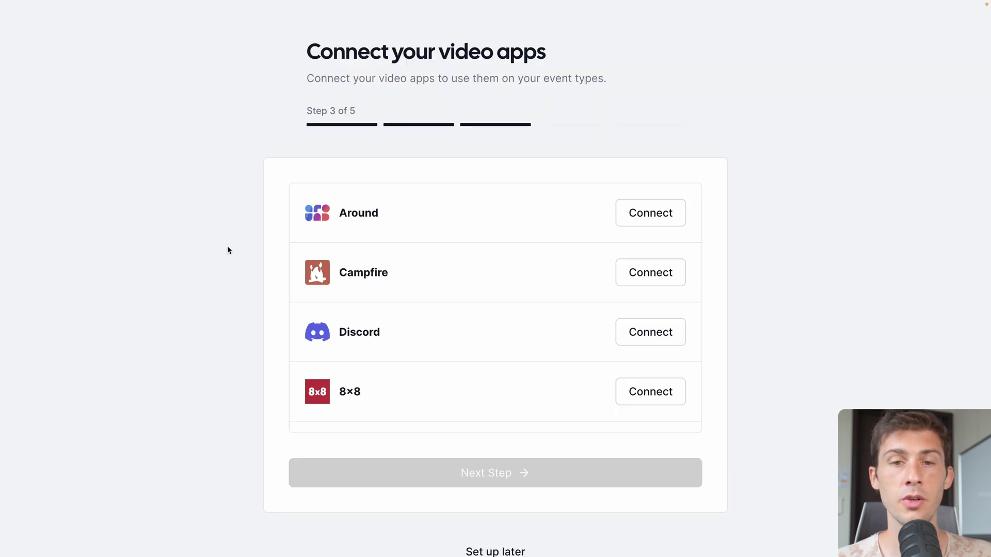
{"action": "scroll", "coordinate": [439, 255], "scroll_direction": "down", "scroll_amount": 5}
{"action": "scroll", "coordinate": [440, 257], "scroll_direction": "down", "scroll_amount": 3}
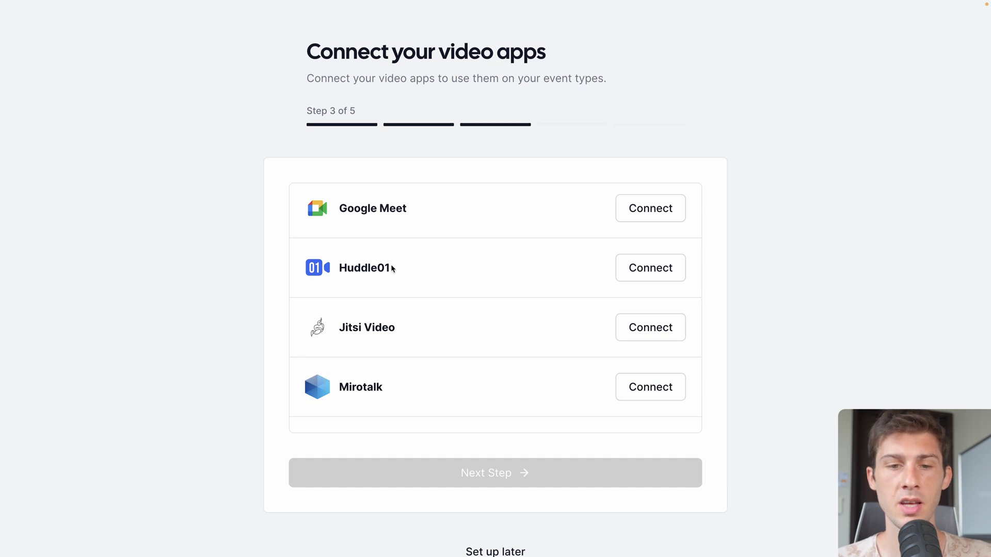
{"action": "scroll", "coordinate": [230, 341], "scroll_direction": "down", "scroll_amount": 2}
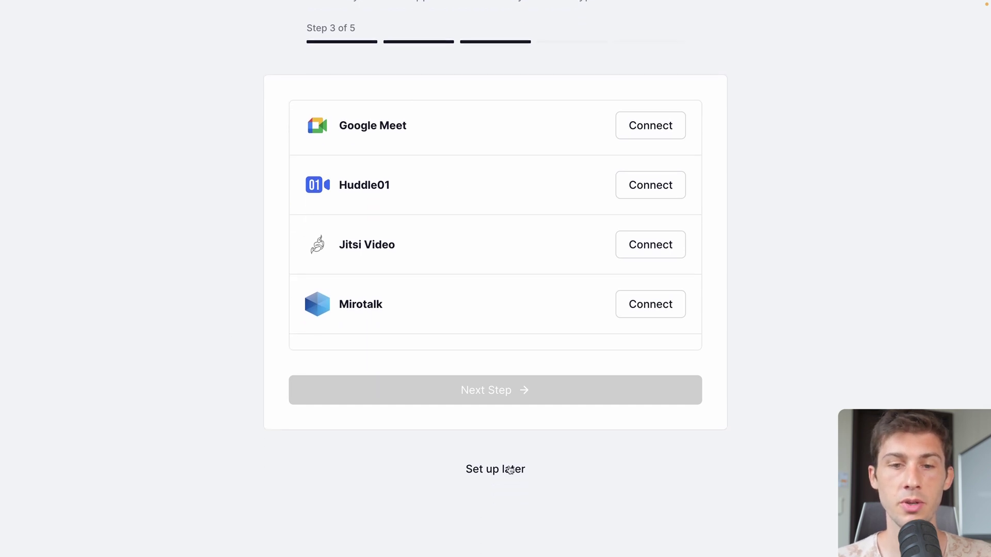
{"action": "left_click", "coordinate": [510, 469]}
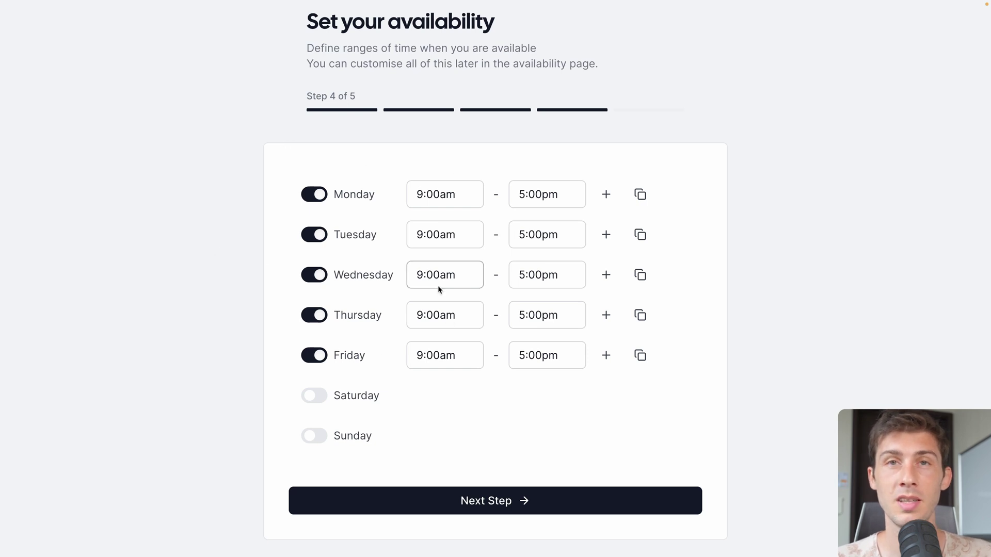
End Monday's first availability slot at 12:15pm.
{"action": "left_click", "coordinate": [522, 192]}
{"action": "scroll", "coordinate": [528, 237], "scroll_direction": "up", "scroll_amount": 3}
{"action": "scroll", "coordinate": [529, 236], "scroll_direction": "up", "scroll_amount": 5}
{"action": "left_click", "coordinate": [536, 276]}
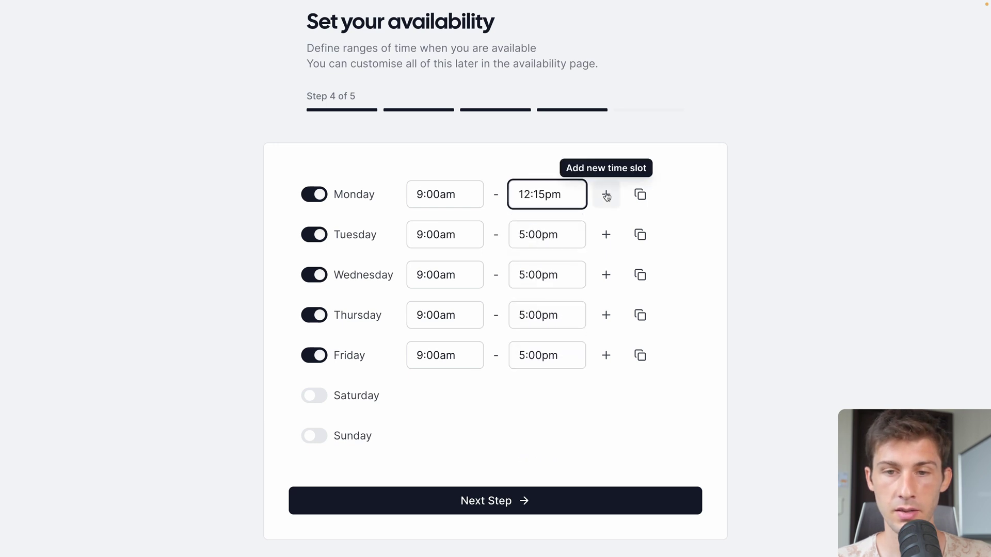
Add a second Monday slot from 1:00pm to 3:00pm and save the availability.
{"action": "left_click", "coordinate": [606, 194]}
{"action": "left_click", "coordinate": [432, 230]}
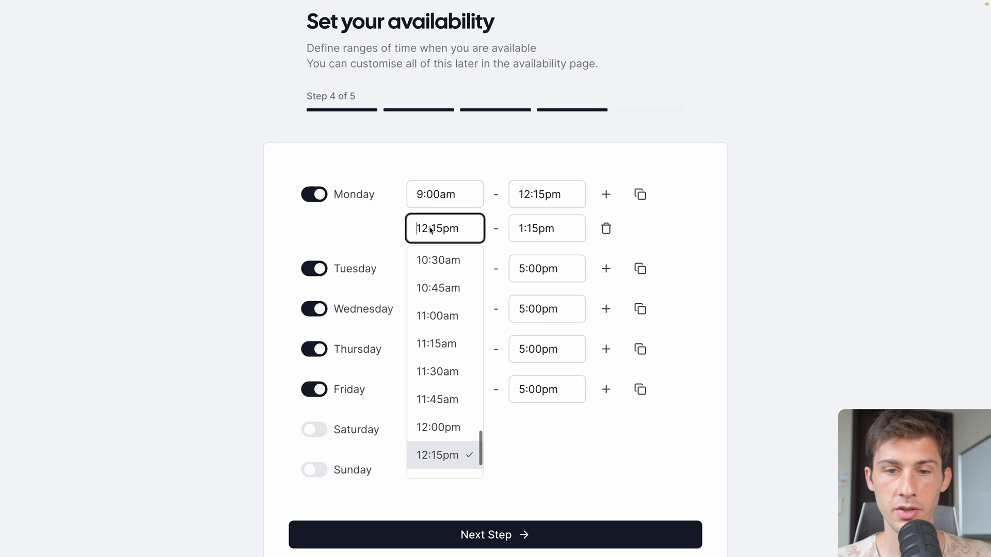
{"action": "scroll", "coordinate": [415, 384], "scroll_direction": "down", "scroll_amount": 2}
{"action": "scroll", "coordinate": [415, 384], "scroll_direction": "up", "scroll_amount": 2}
{"action": "scroll", "coordinate": [415, 384], "scroll_direction": "down", "scroll_amount": 3}
{"action": "left_click", "coordinate": [444, 467]}
{"action": "left_click", "coordinate": [542, 228]}
{"action": "scroll", "coordinate": [547, 344], "scroll_direction": "down", "scroll_amount": 2}
{"action": "left_click", "coordinate": [545, 371]}
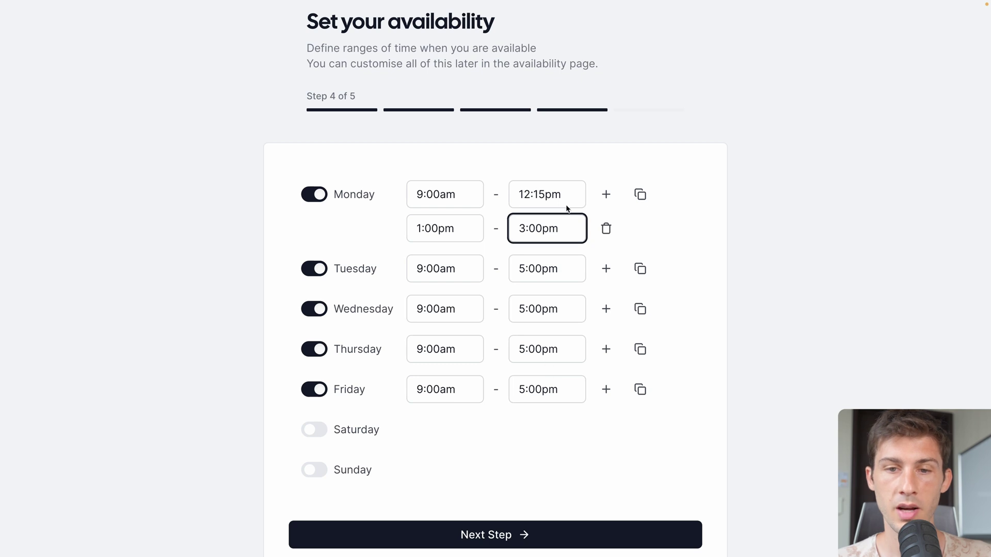
{"action": "scroll", "coordinate": [470, 227], "scroll_direction": "down", "scroll_amount": 2}
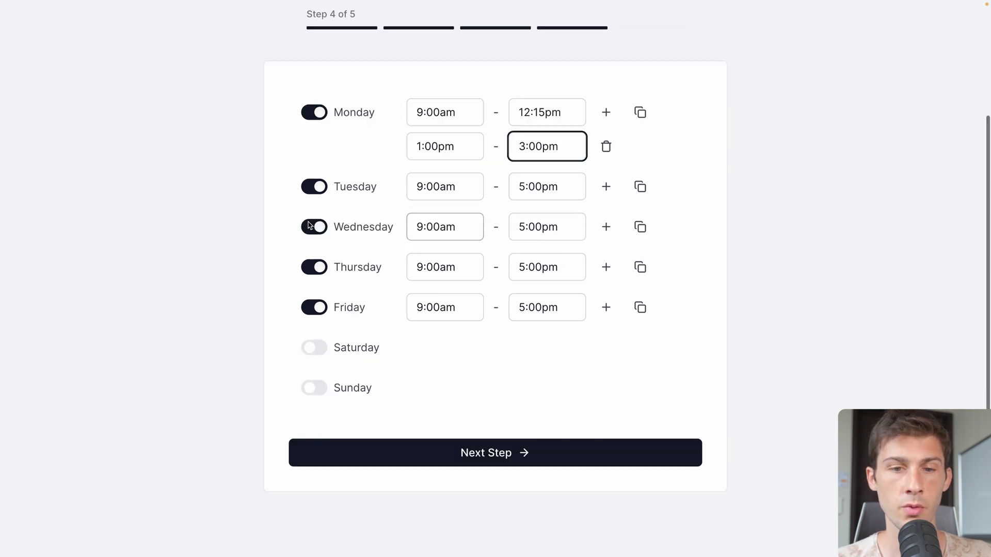
{"action": "left_click", "coordinate": [479, 454]}
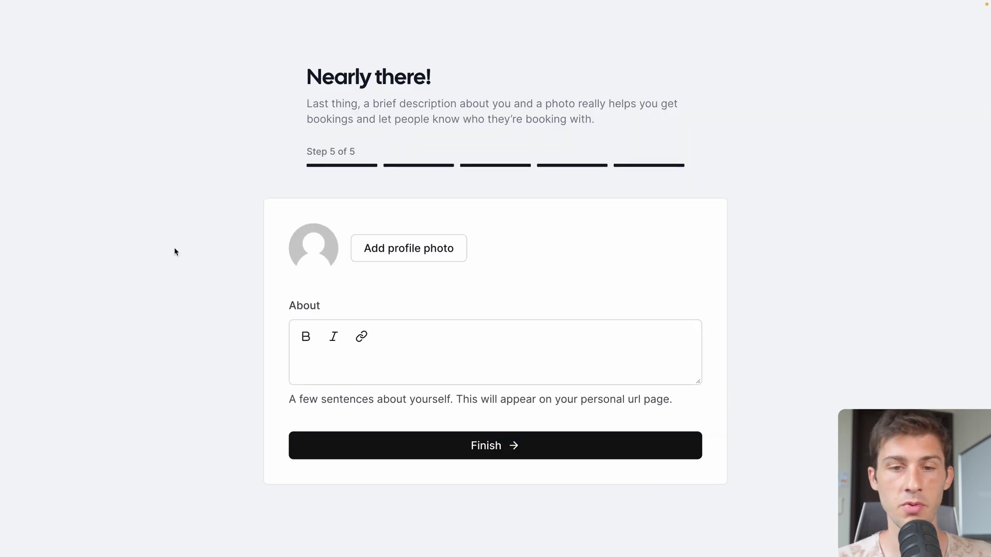
Upload a profile photo and enter 'Demo Elestio Cal.com' as the About description.
{"action": "left_click", "coordinate": [426, 249]}
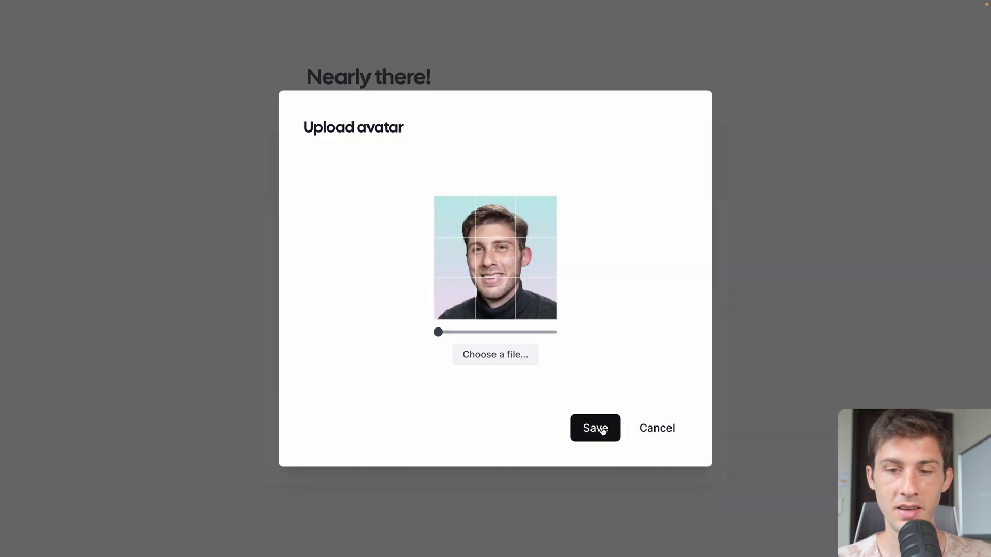
{"action": "left_click", "coordinate": [601, 431]}
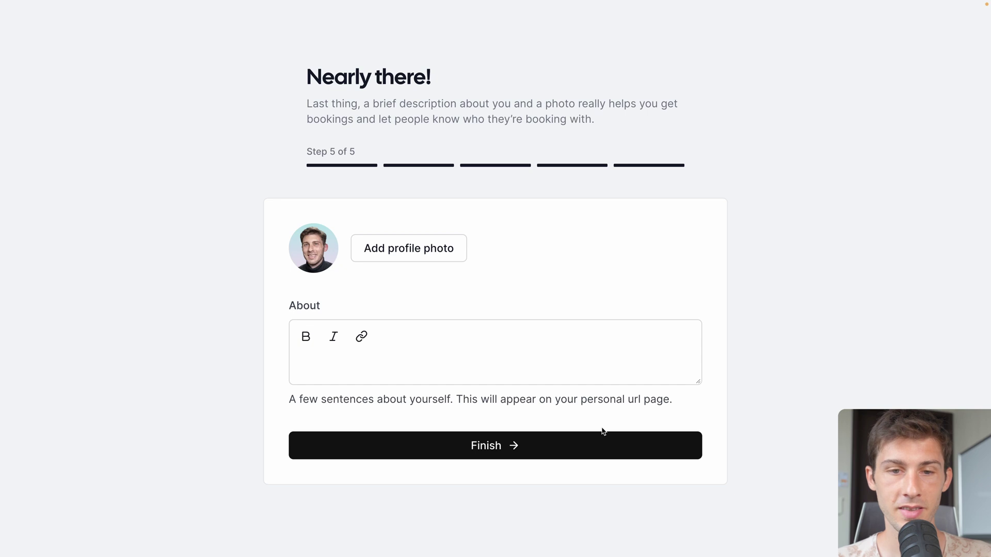
{"action": "left_click", "coordinate": [435, 363]}
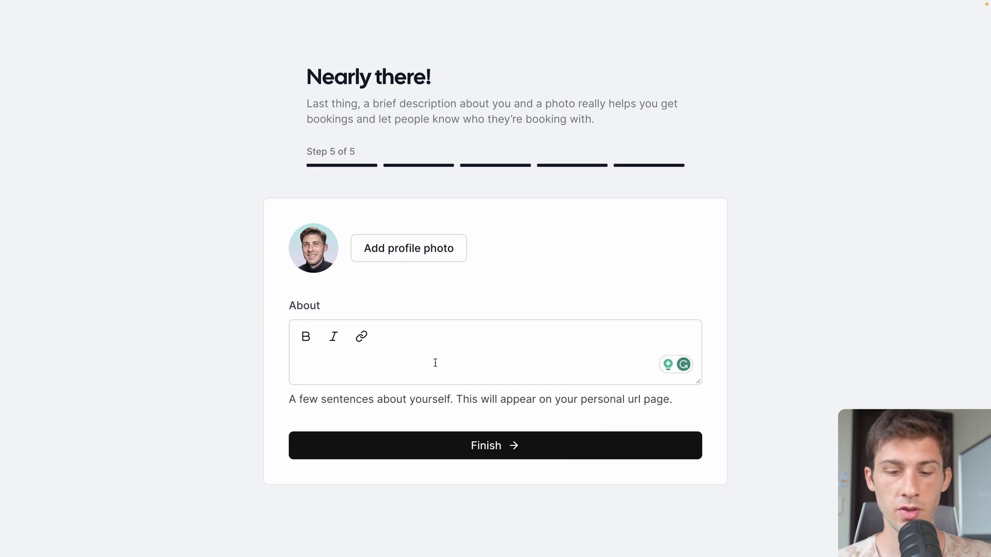
{"action": "type", "text": "Demo Elestio Cal.com"}
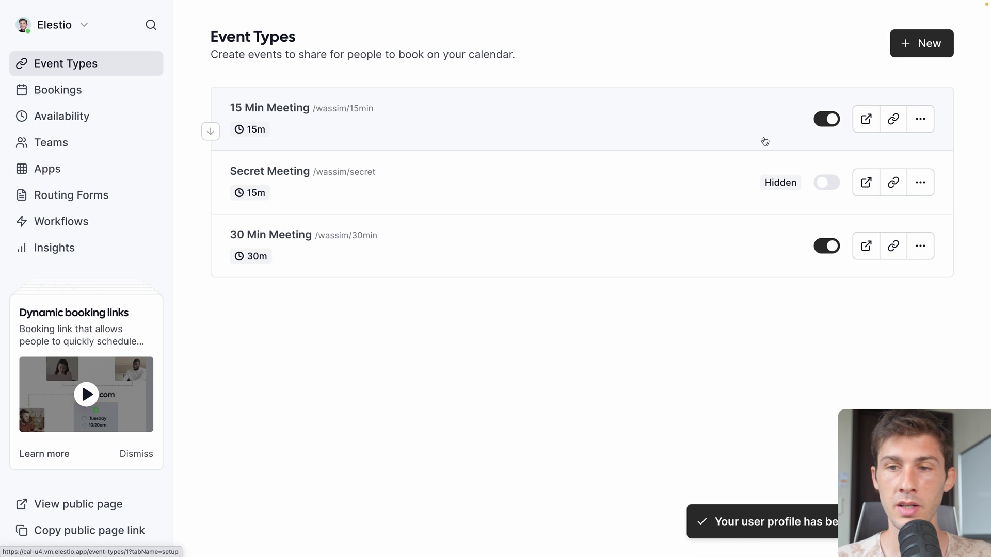
Book the 15 Min Meeting on Wednesday 6 at 11:45 as Prospect, noting 'I want to discuss about your products'.
{"action": "left_click", "coordinate": [861, 120]}
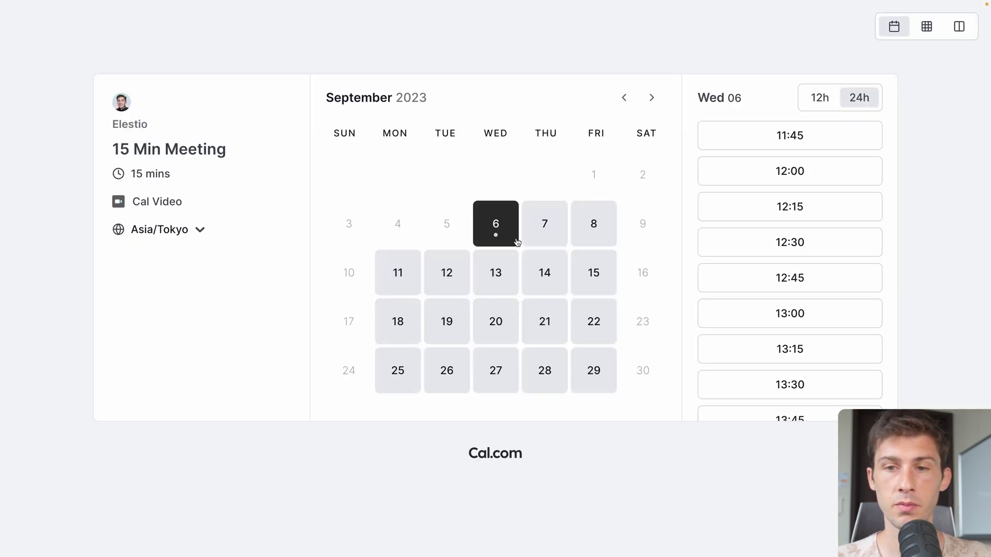
{"action": "left_click", "coordinate": [795, 149]}
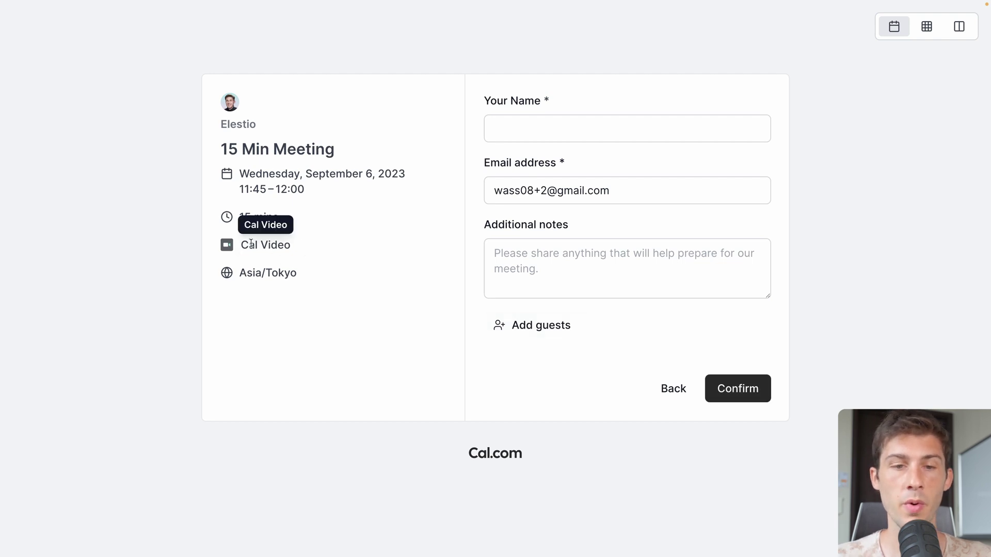
{"action": "left_click", "coordinate": [592, 133]}
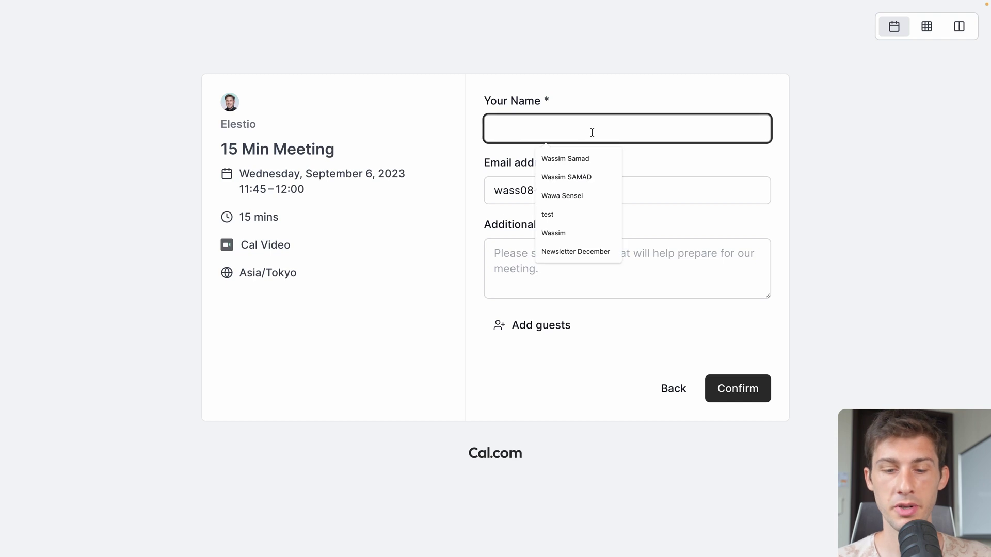
{"action": "type", "text": "Prospect"}
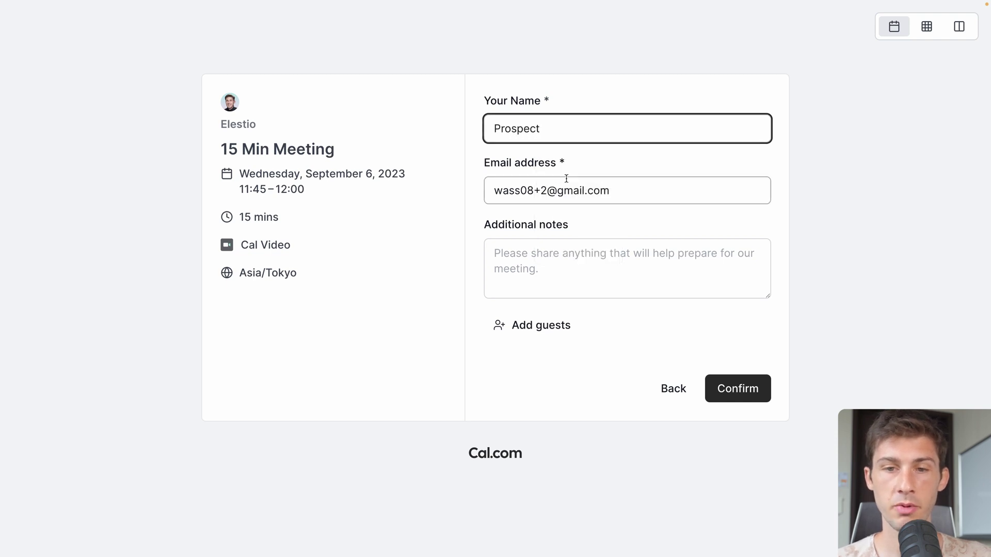
{"action": "left_click", "coordinate": [602, 256]}
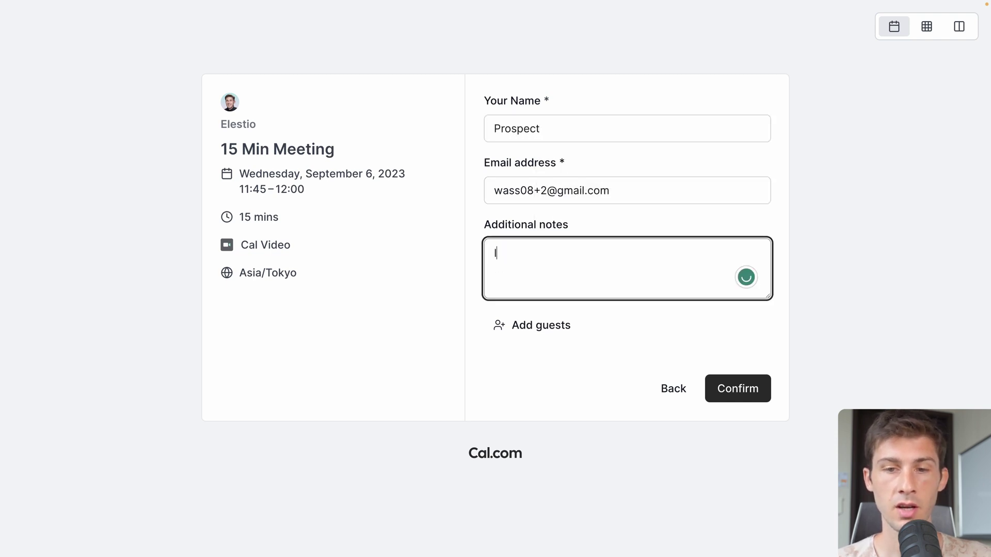
{"action": "type", "text": "I want to discuss ab"}
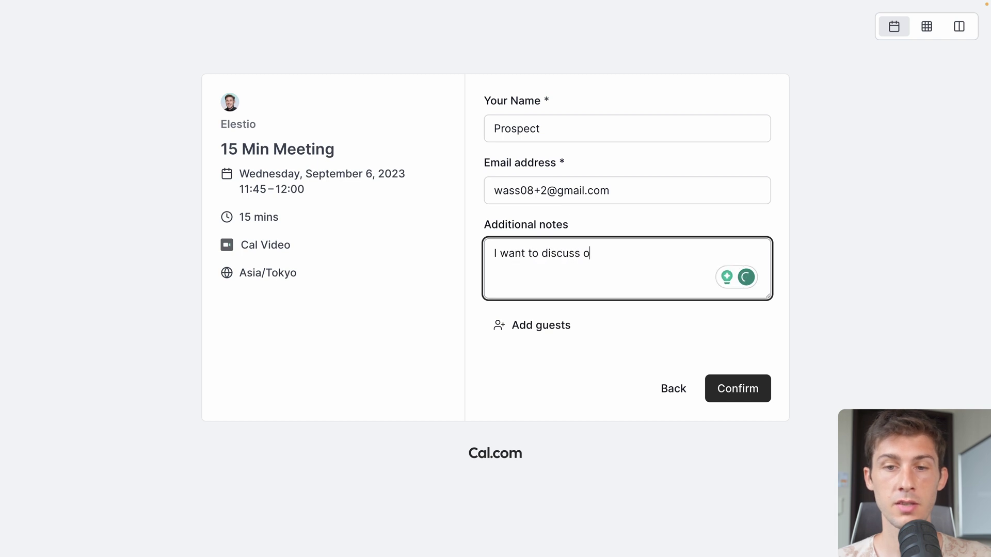
{"action": "type", "text": "out your products"}
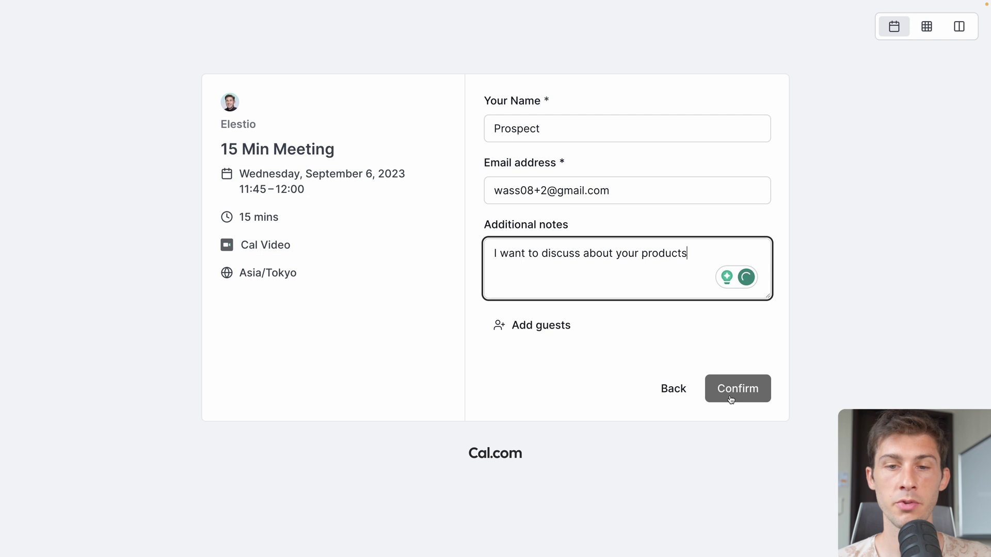
{"action": "left_click", "coordinate": [728, 388]}
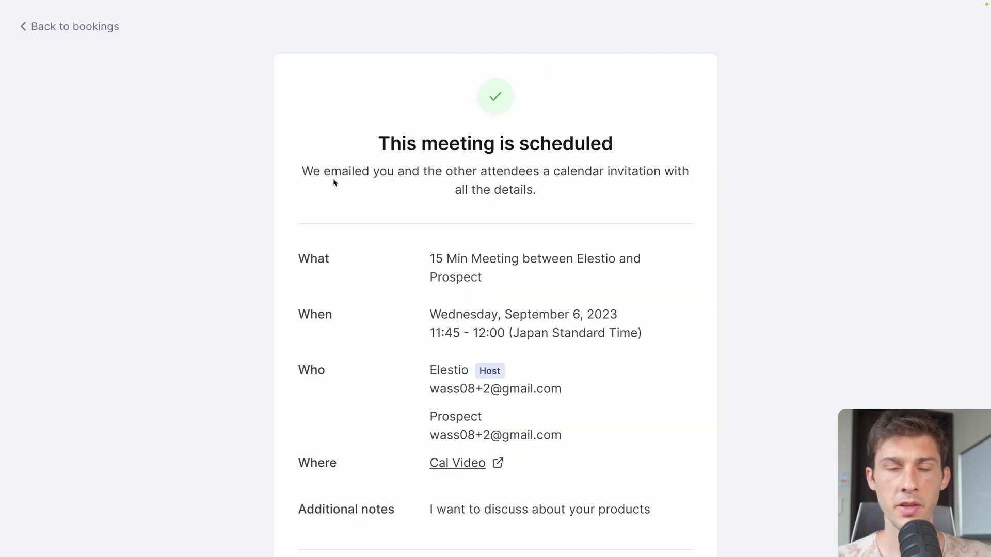
{"action": "scroll", "coordinate": [314, 248], "scroll_direction": "down", "scroll_amount": 2}
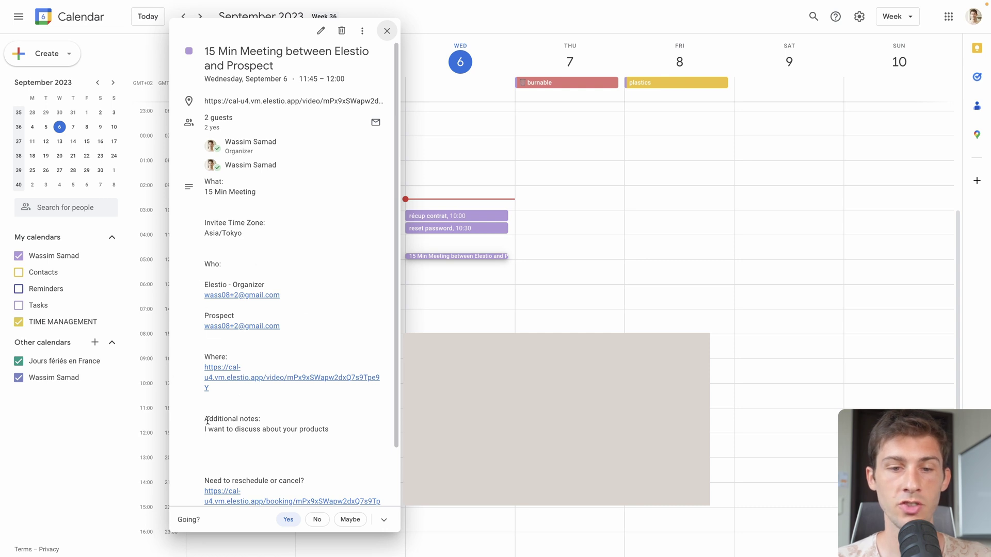
Follow the event's 'Need to reschedule or cancel?' link from Google Calendar.
{"action": "scroll", "coordinate": [189, 367], "scroll_direction": "down", "scroll_amount": 2}
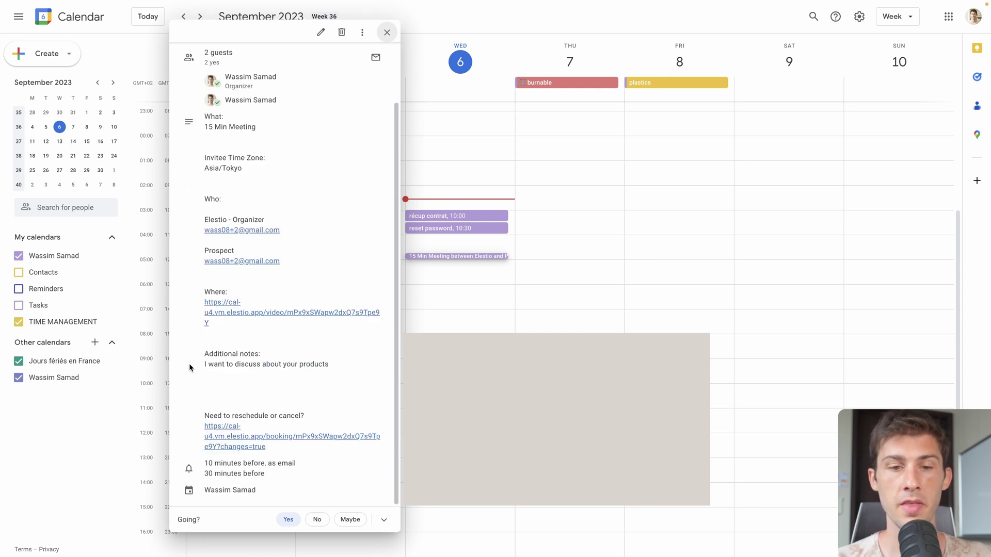
{"action": "left_click", "coordinate": [209, 438]}
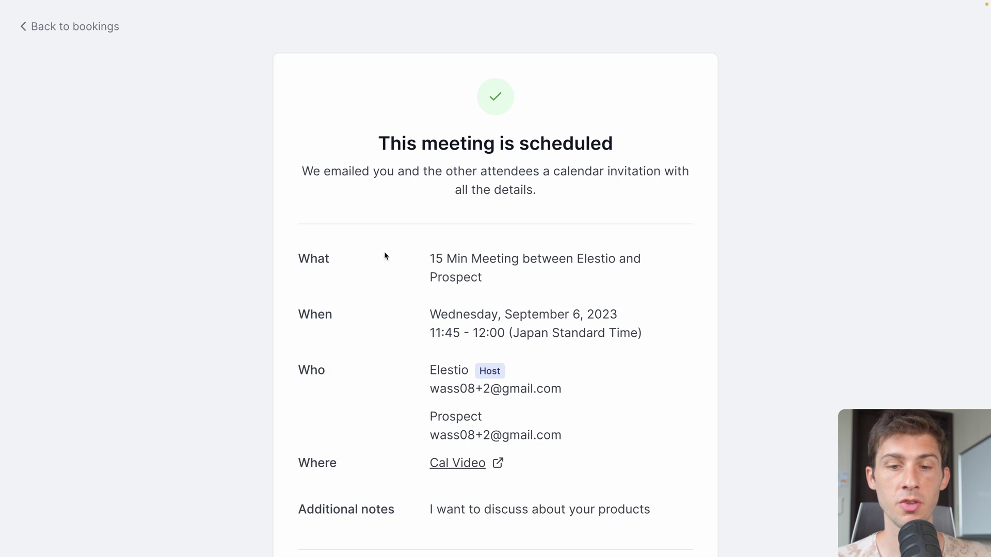
Scroll down the booking confirmation and open the cancellation form for the Prospect booking.
{"action": "scroll", "coordinate": [384, 255], "scroll_direction": "down", "scroll_amount": 4}
{"action": "scroll", "coordinate": [384, 255], "scroll_direction": "down", "scroll_amount": 1}
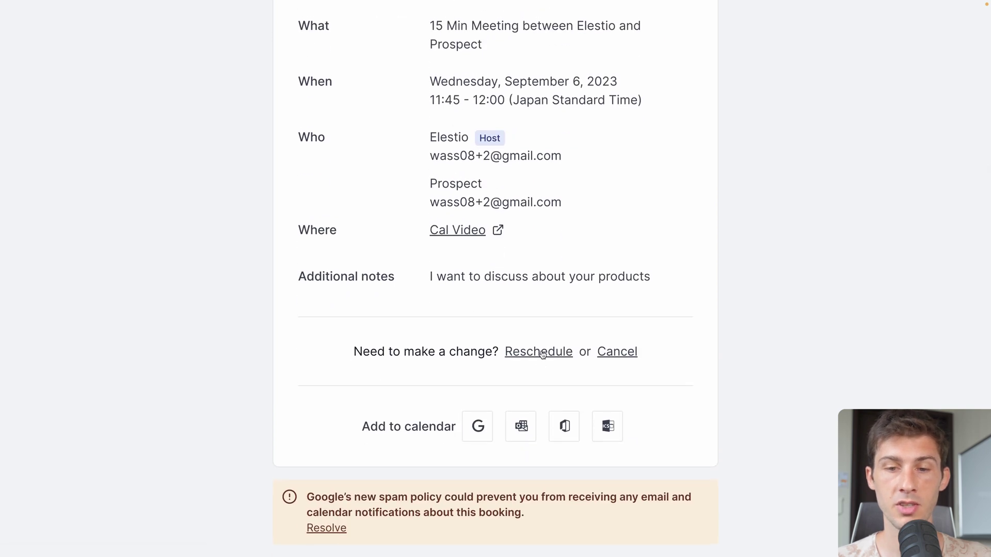
{"action": "left_click", "coordinate": [606, 353]}
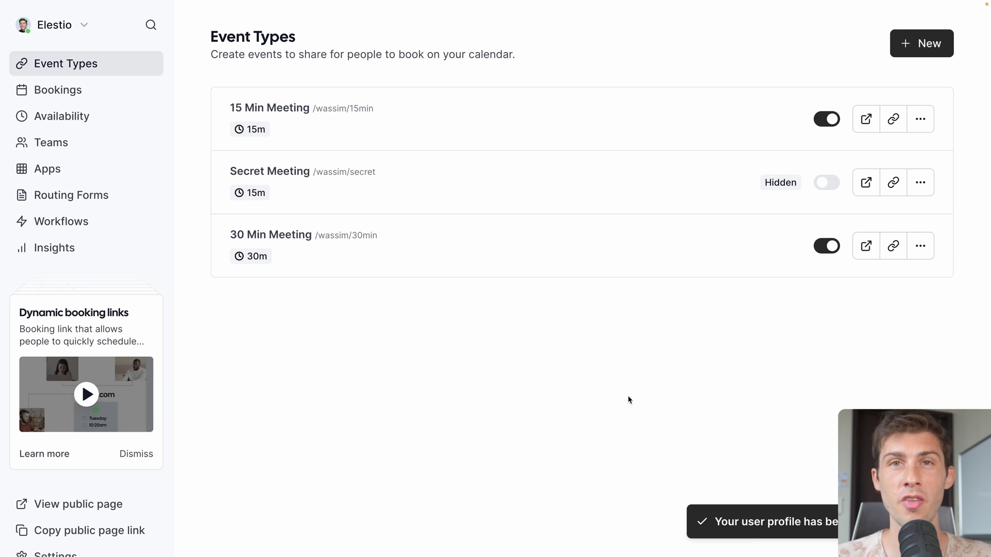
Edit the Secret Meeting: duration 60, bookers may choose 30 or 60 mins.
{"action": "left_click", "coordinate": [920, 183]}
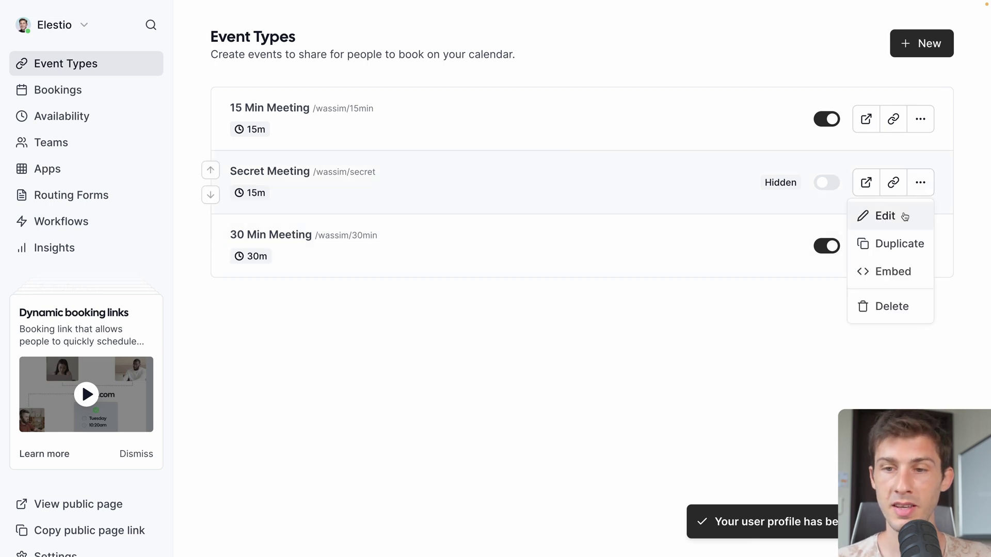
{"action": "left_click", "coordinate": [904, 217]}
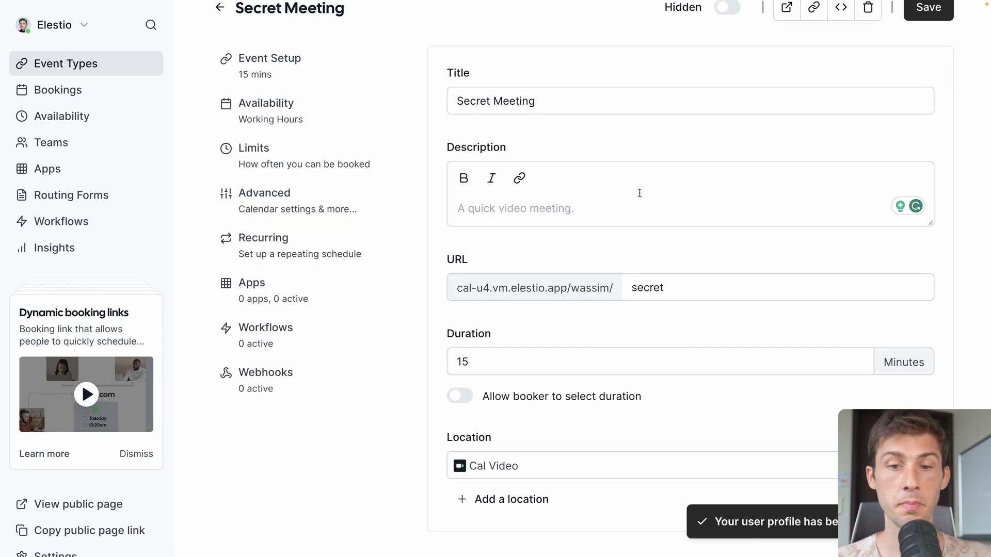
{"action": "left_click_drag", "start_coordinate": [489, 358], "coordinate": [451, 361]}
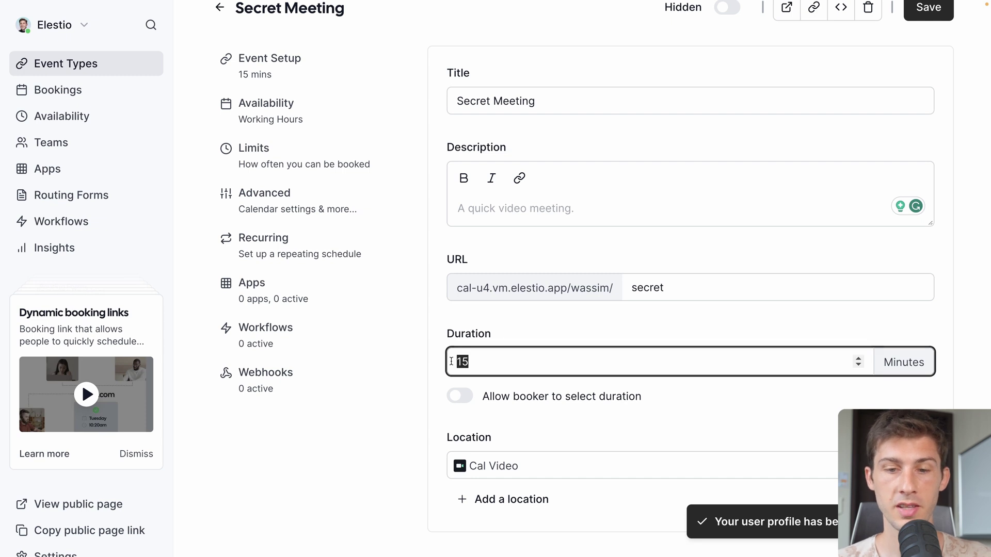
{"action": "type", "text": "60"}
{"action": "left_click", "coordinate": [459, 397]}
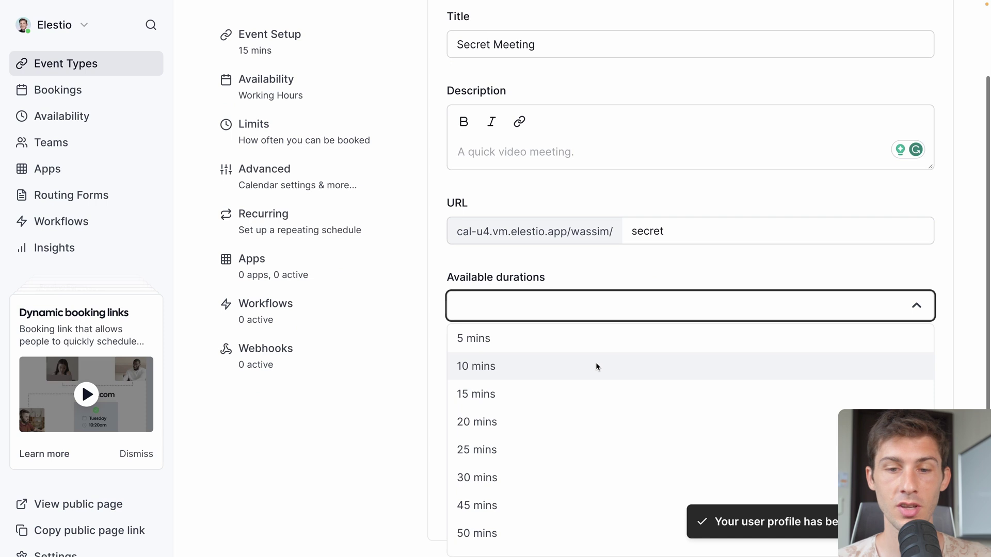
{"action": "left_click", "coordinate": [542, 477]}
{"action": "left_click", "coordinate": [597, 306]}
{"action": "left_click", "coordinate": [490, 520]}
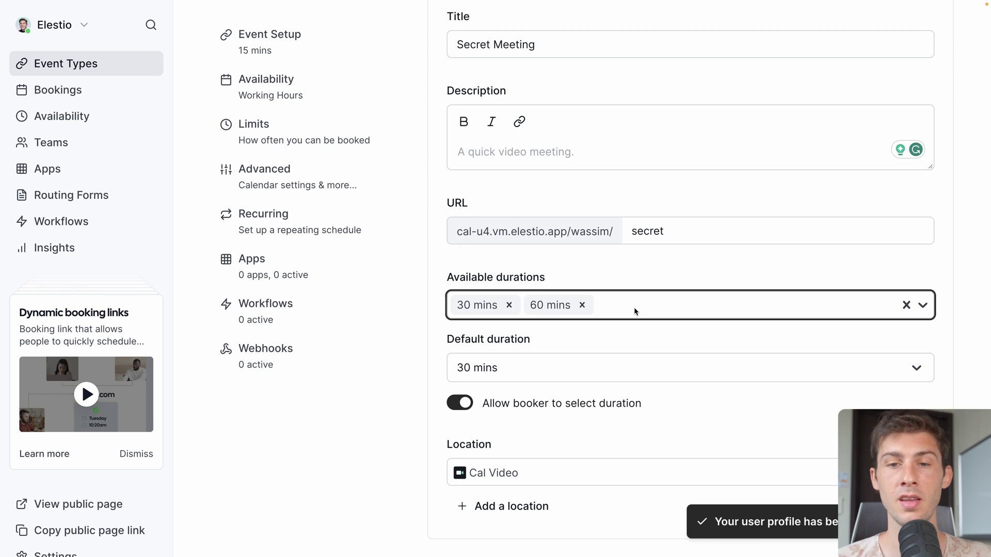
Review the other meeting location options available for the Secret Meeting.
{"action": "scroll", "coordinate": [779, 349], "scroll_direction": "down", "scroll_amount": 1}
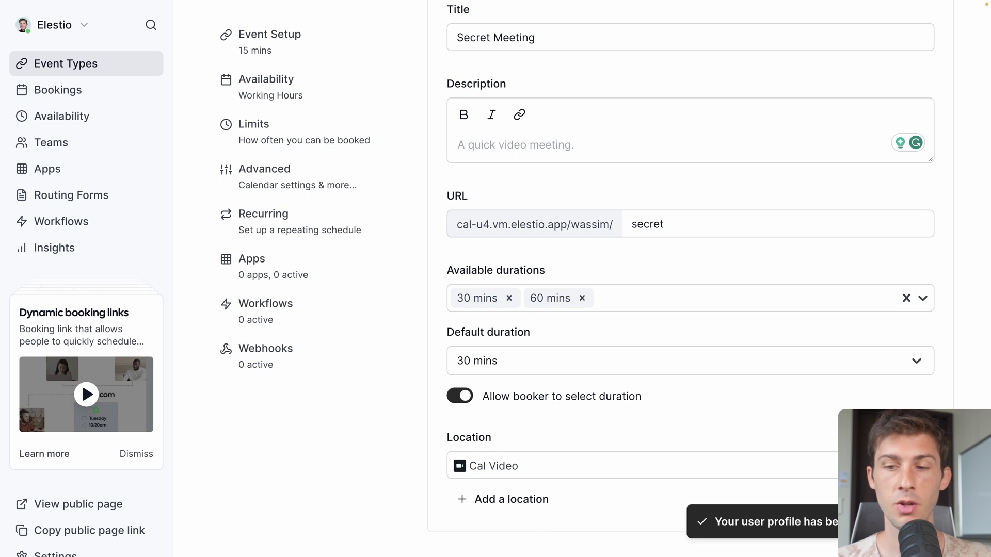
{"action": "left_click", "coordinate": [877, 465]}
{"action": "left_click", "coordinate": [518, 265]}
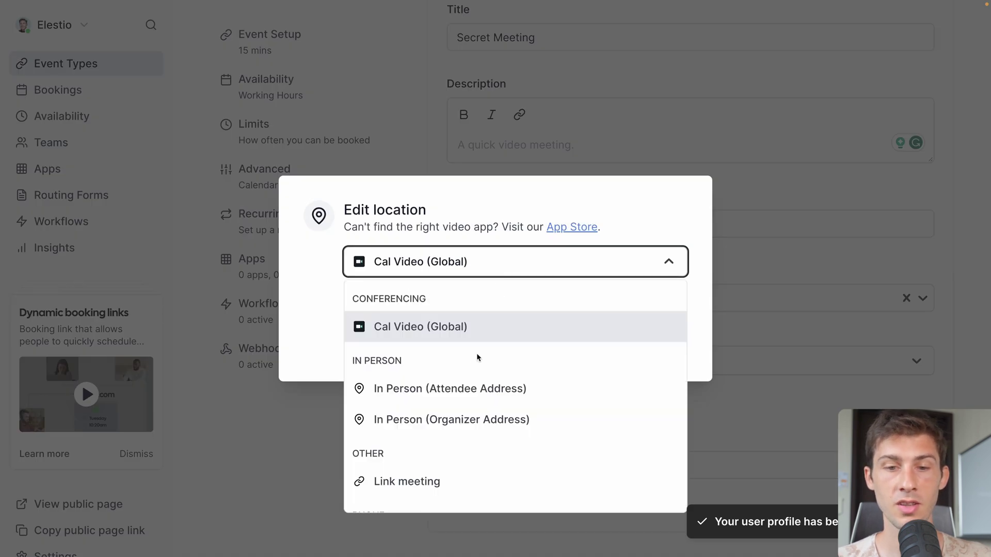
{"action": "scroll", "coordinate": [474, 366], "scroll_direction": "down", "scroll_amount": 3}
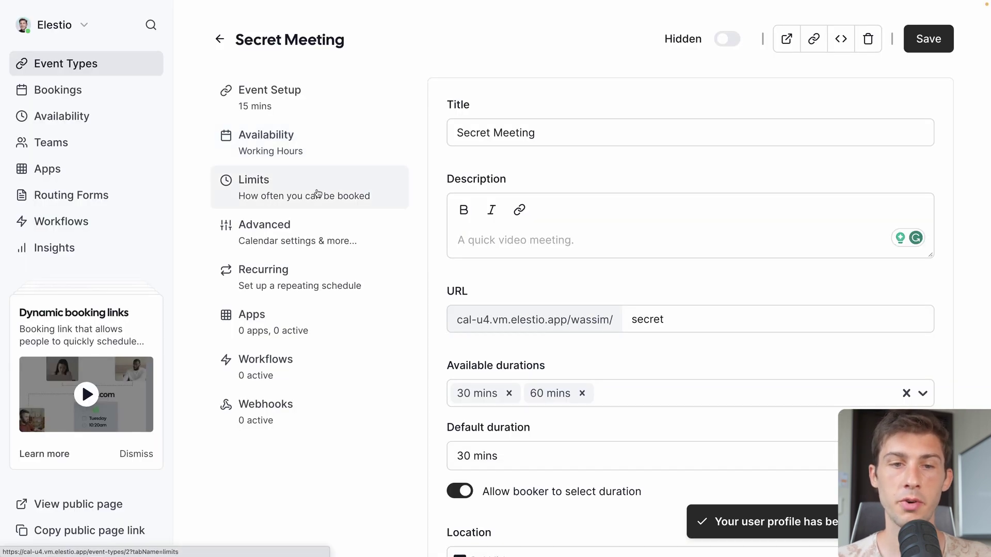
Make the Secret Meeting recur weekly for up to 12 events, then copy its booking link.
{"action": "left_click", "coordinate": [317, 195]}
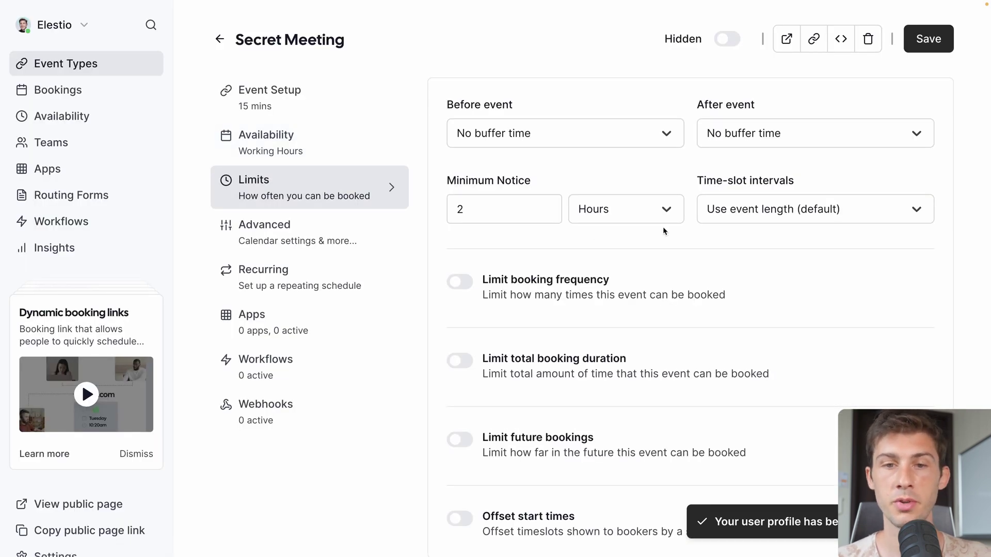
{"action": "left_click", "coordinate": [278, 242]}
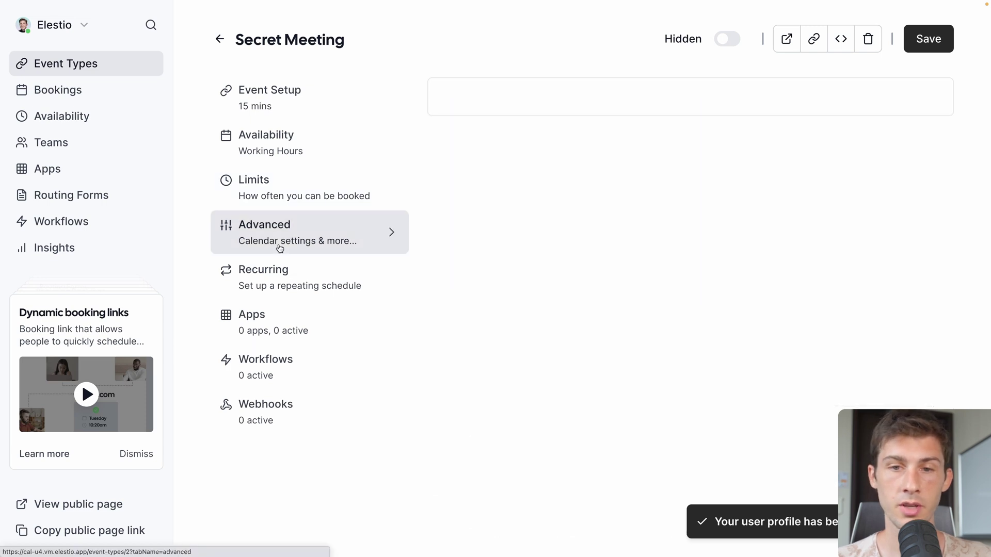
{"action": "scroll", "coordinate": [540, 163], "scroll_direction": "down", "scroll_amount": 1}
{"action": "scroll", "coordinate": [515, 244], "scroll_direction": "down", "scroll_amount": 3}
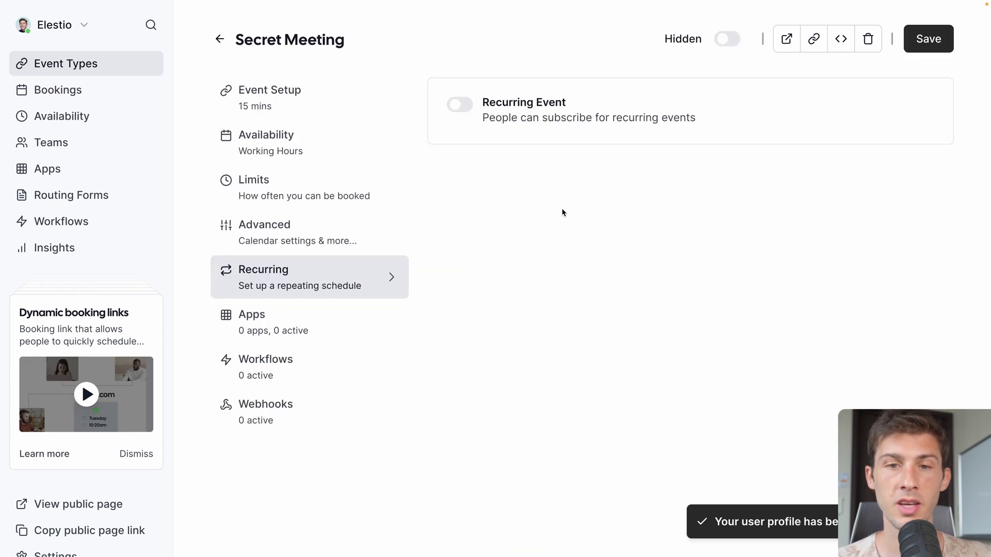
{"action": "left_click", "coordinate": [462, 105]}
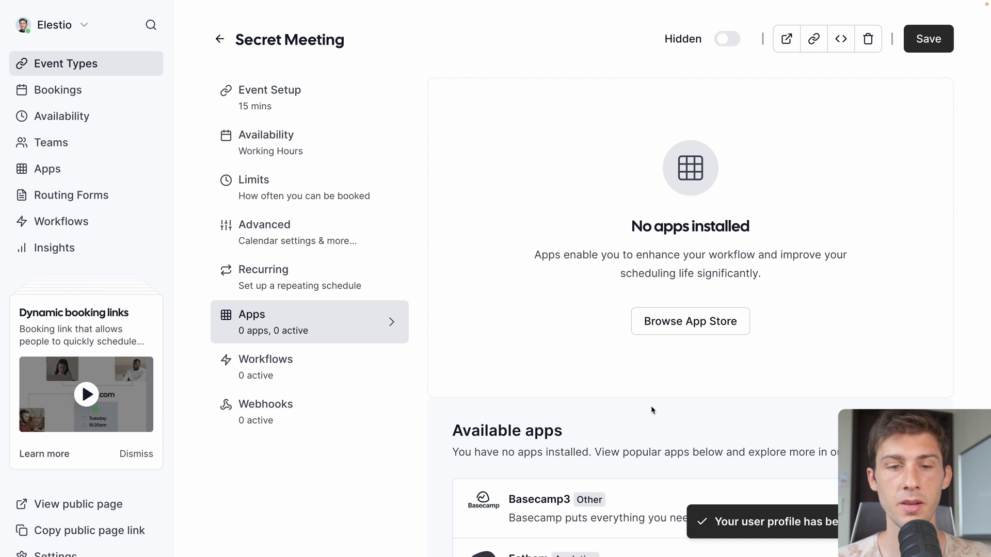
{"action": "left_click", "coordinate": [360, 427]}
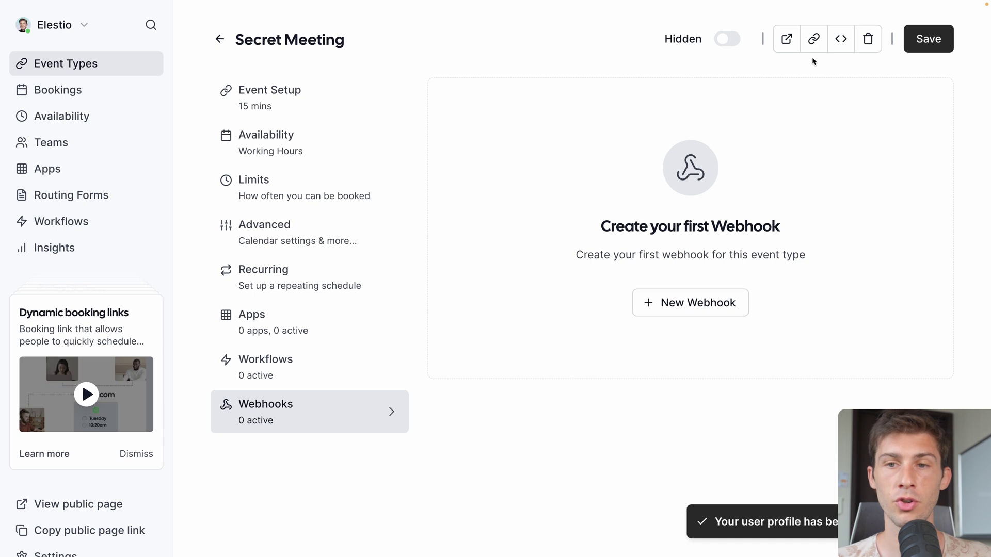
{"action": "left_click", "coordinate": [813, 40]}
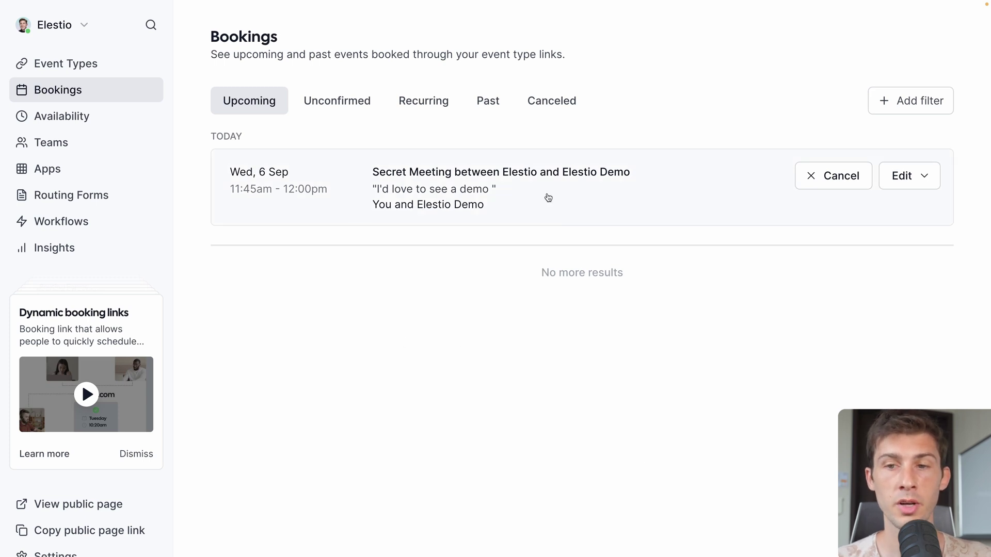
Check a booking's change options, then browse the Unconfirmed, Recurring and Canceled bookings lists.
{"action": "left_click", "coordinate": [911, 177]}
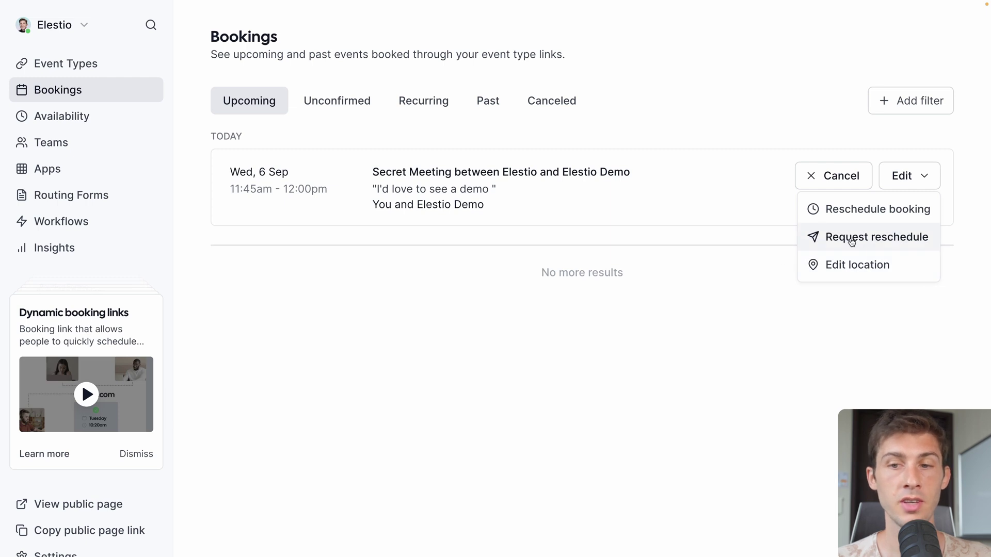
{"action": "left_click", "coordinate": [339, 122]}
{"action": "left_click", "coordinate": [347, 102]}
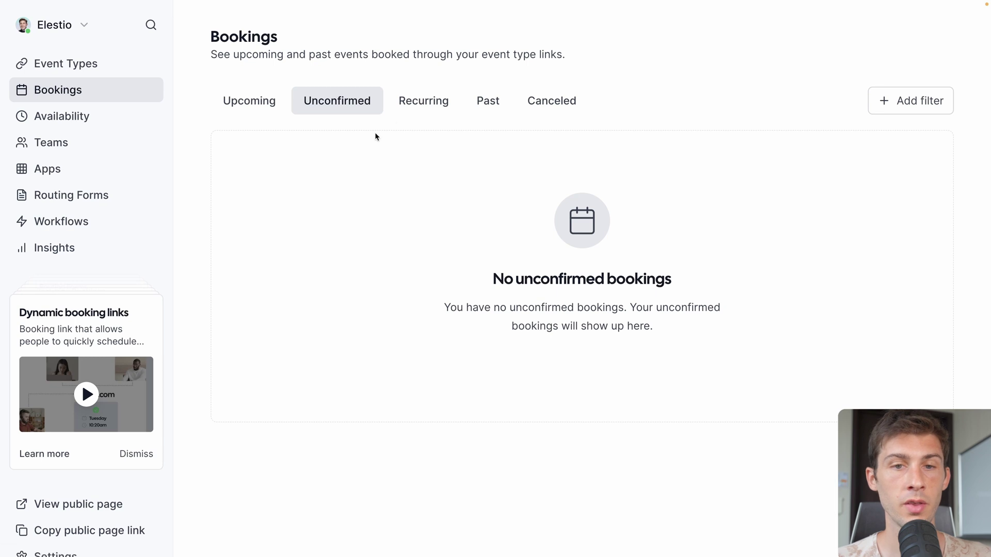
{"action": "left_click", "coordinate": [432, 103]}
{"action": "left_click", "coordinate": [542, 103]}
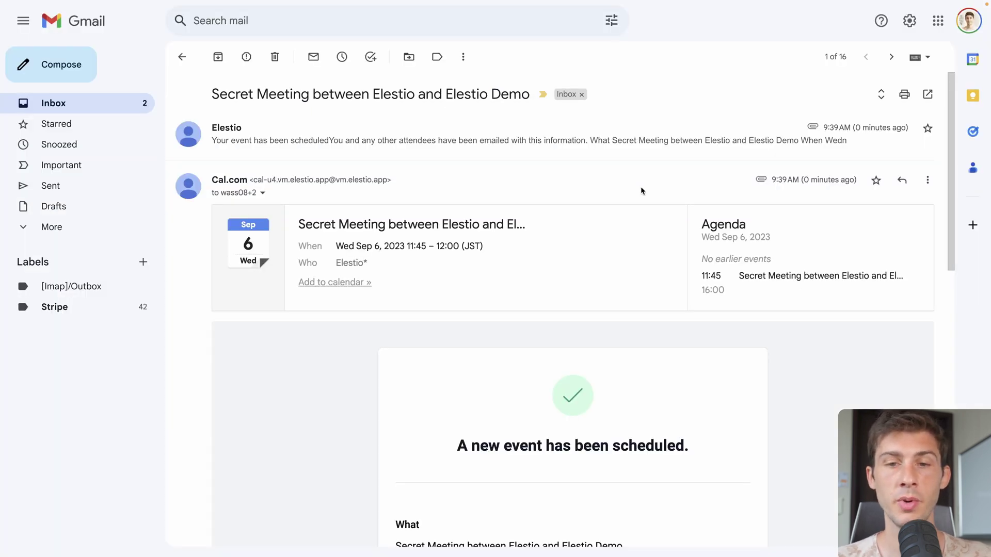
{"action": "scroll", "coordinate": [609, 249], "scroll_direction": "down", "scroll_amount": 7}
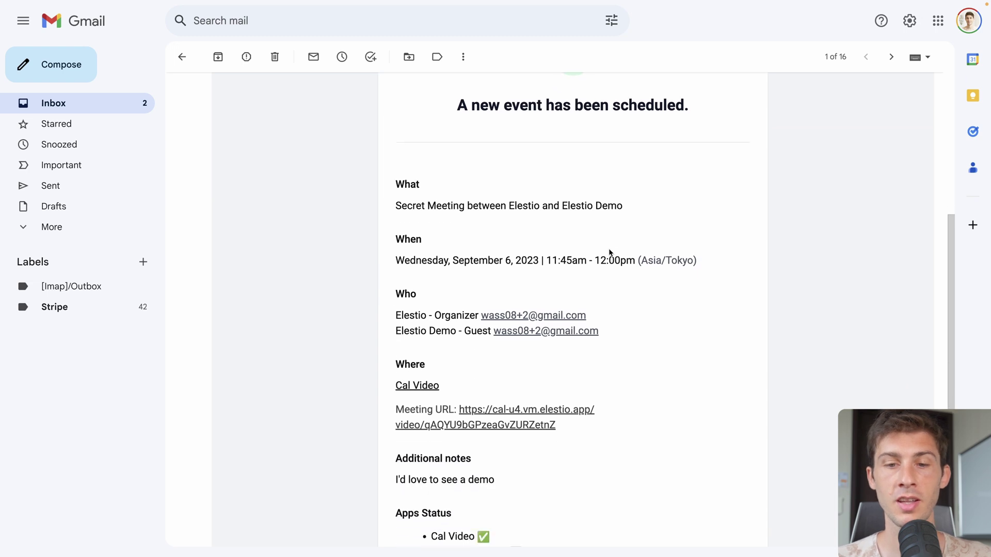
{"action": "scroll", "coordinate": [609, 250], "scroll_direction": "down", "scroll_amount": 1}
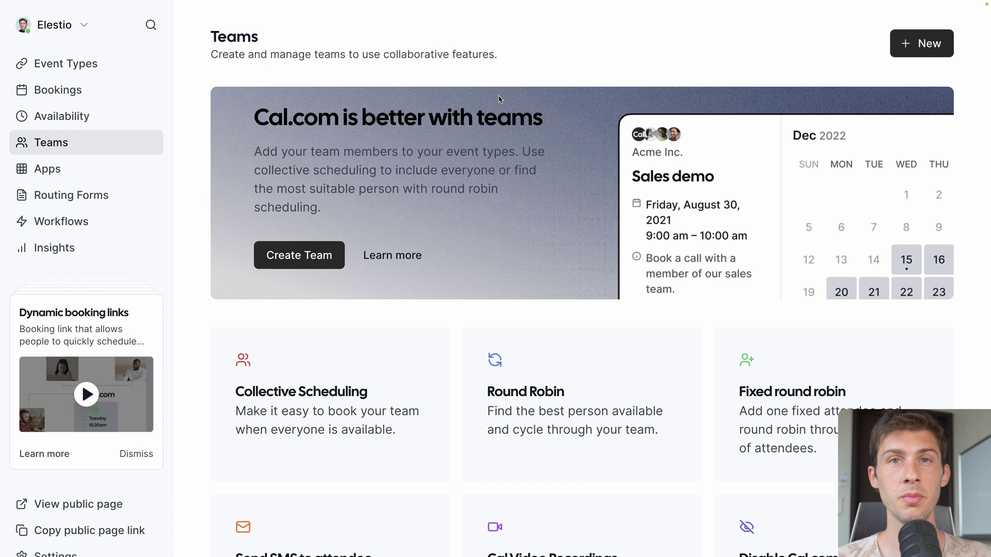
{"action": "scroll", "coordinate": [500, 99], "scroll_direction": "down", "scroll_amount": 2}
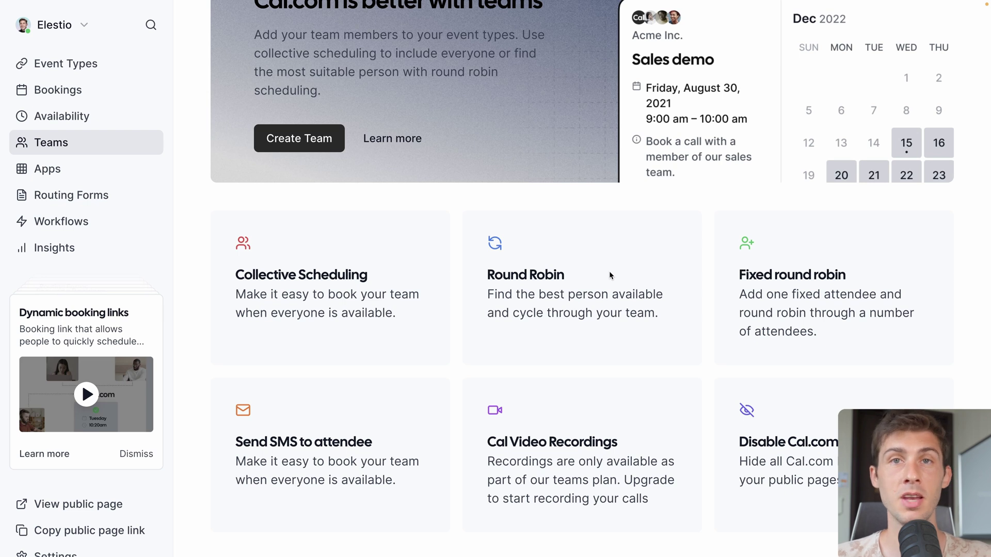
{"action": "scroll", "coordinate": [609, 276], "scroll_direction": "up", "scroll_amount": 3}
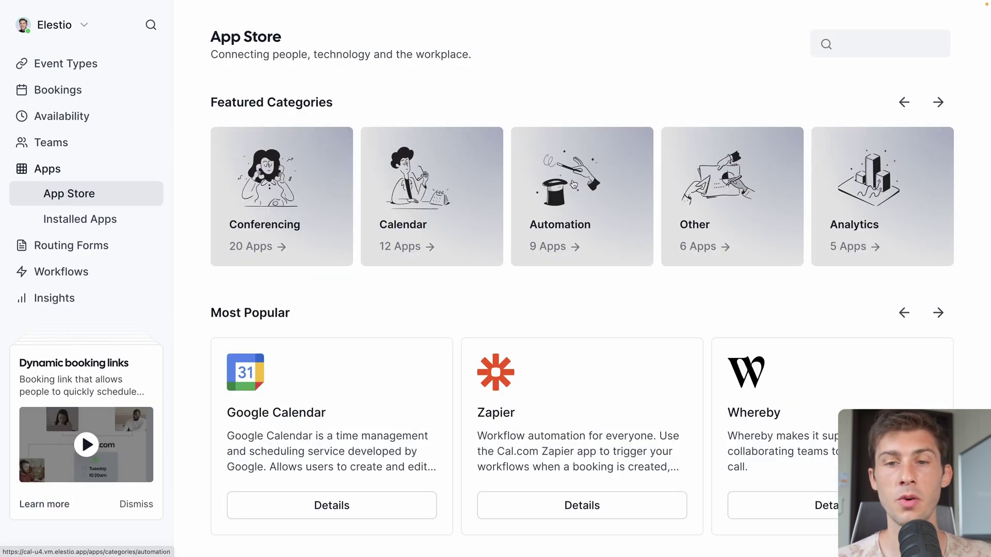
{"action": "scroll", "coordinate": [597, 292], "scroll_direction": "down", "scroll_amount": 10}
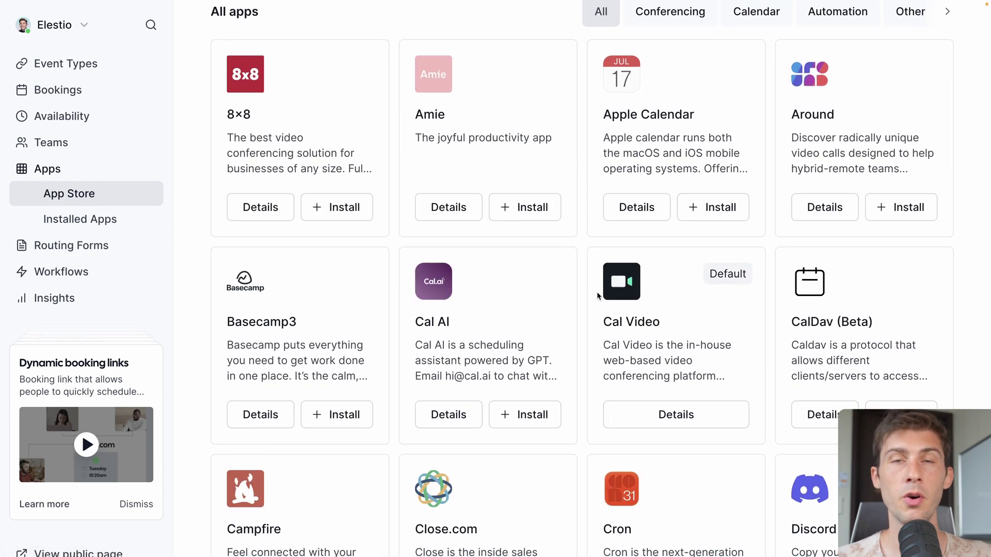
{"action": "scroll", "coordinate": [597, 293], "scroll_direction": "down", "scroll_amount": 4}
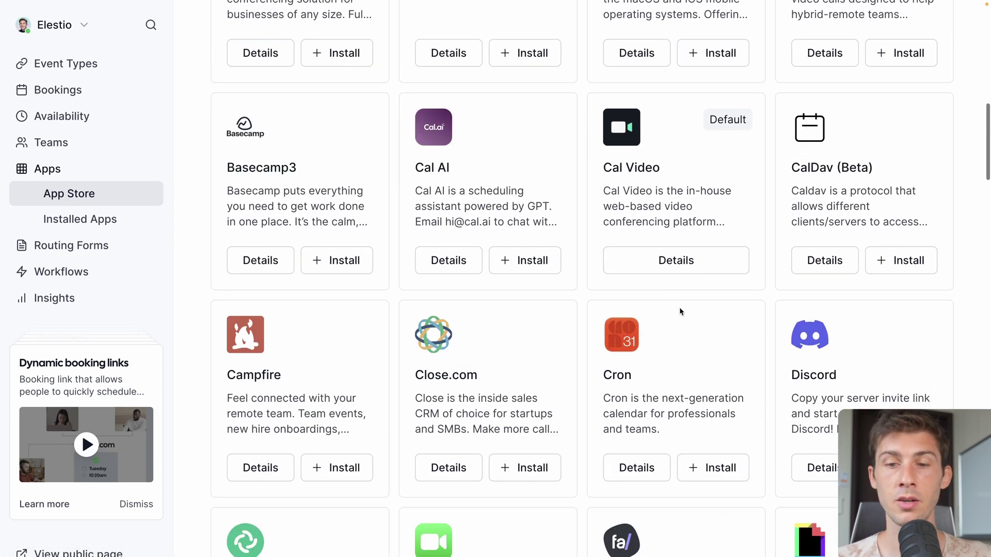
{"action": "scroll", "coordinate": [684, 335], "scroll_direction": "down", "scroll_amount": 3}
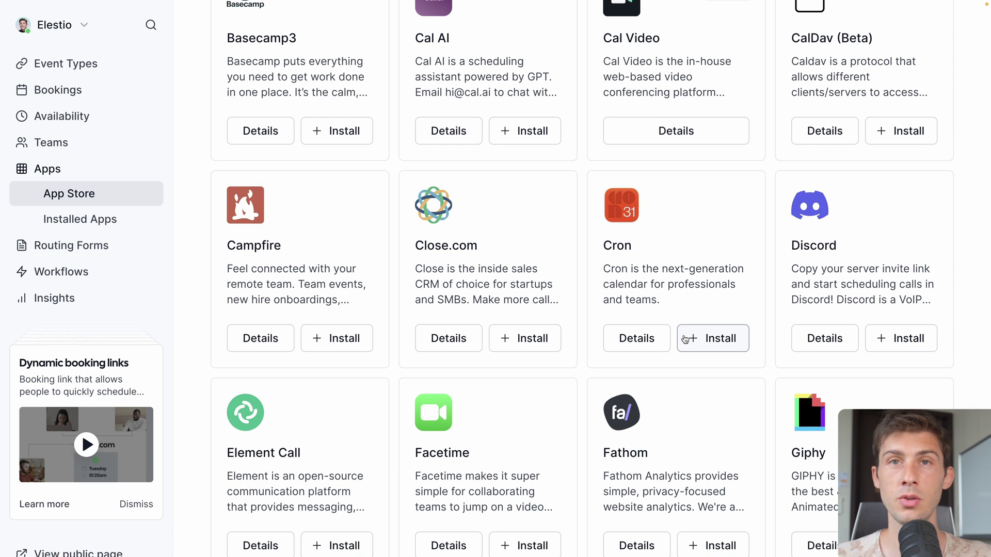
{"action": "scroll", "coordinate": [684, 336], "scroll_direction": "down", "scroll_amount": 12}
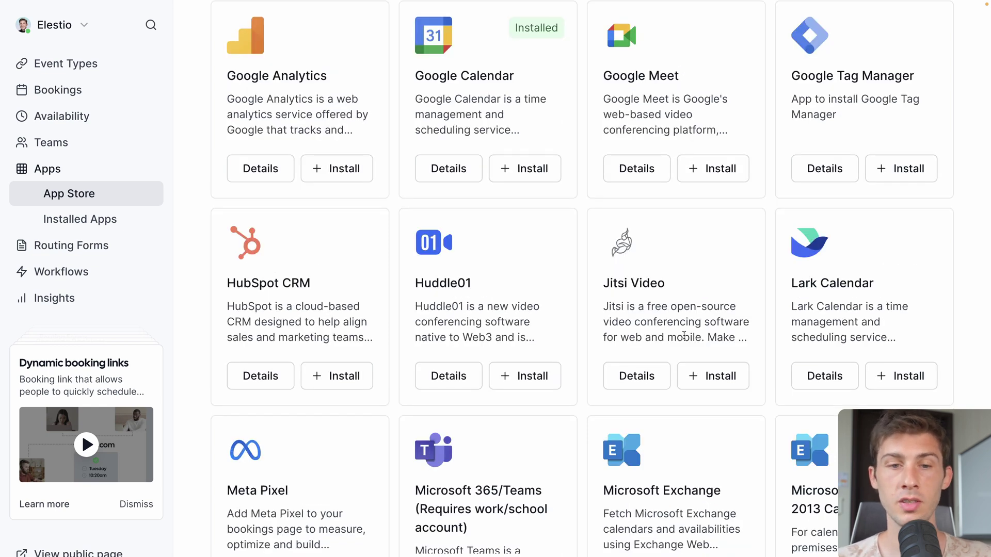
{"action": "scroll", "coordinate": [582, 308], "scroll_direction": "up", "scroll_amount": 3}
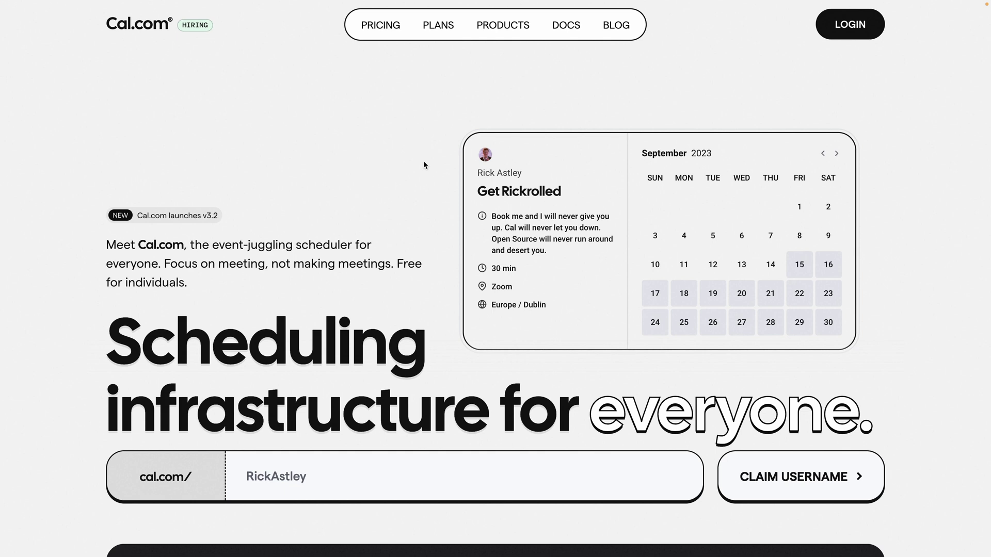
Review the Individuals, Teams, Enterprise and Platform plan features on Cal.com's pricing page.
{"action": "left_click", "coordinate": [381, 25]}
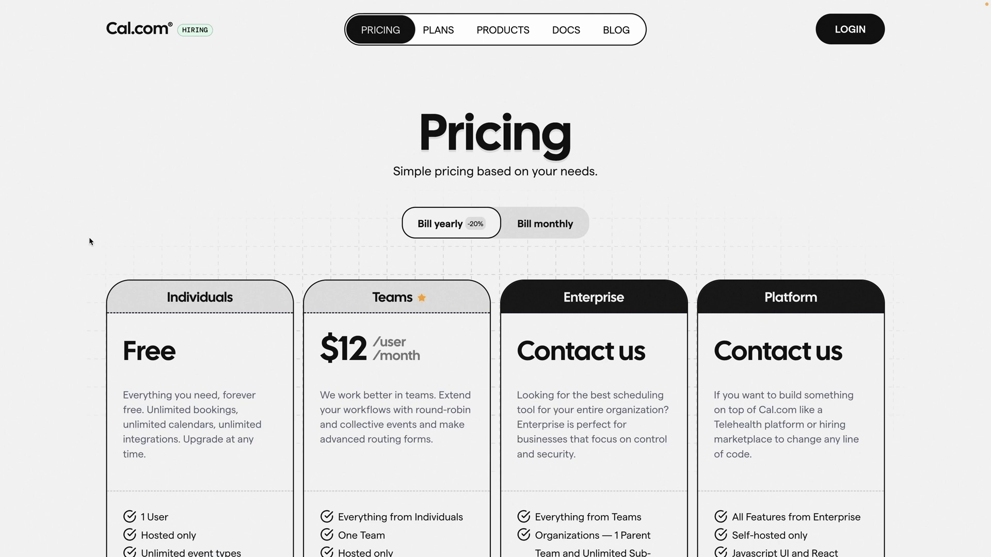
{"action": "scroll", "coordinate": [172, 370], "scroll_direction": "down", "scroll_amount": 3}
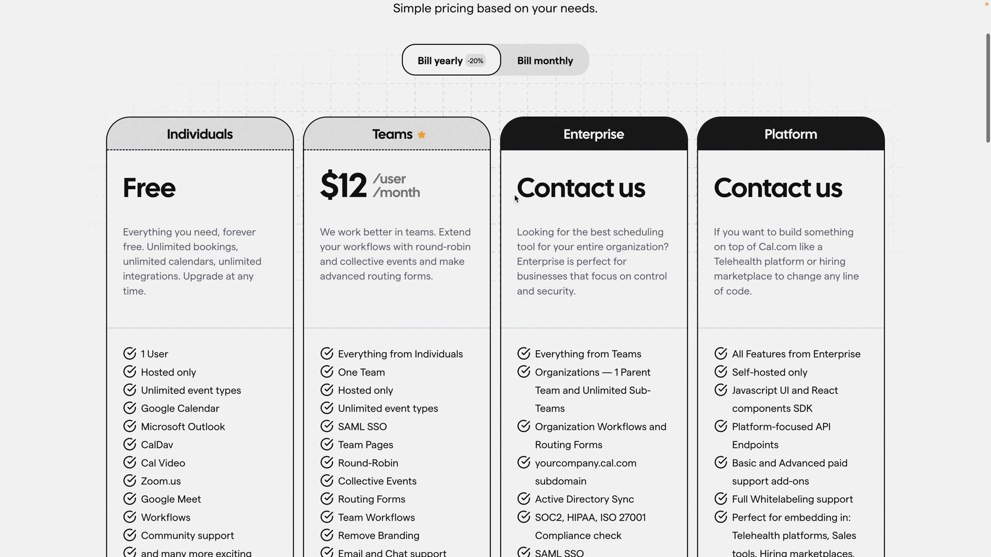
{"action": "scroll", "coordinate": [514, 196], "scroll_direction": "down", "scroll_amount": 5}
{"action": "scroll", "coordinate": [515, 196], "scroll_direction": "down", "scroll_amount": 1}
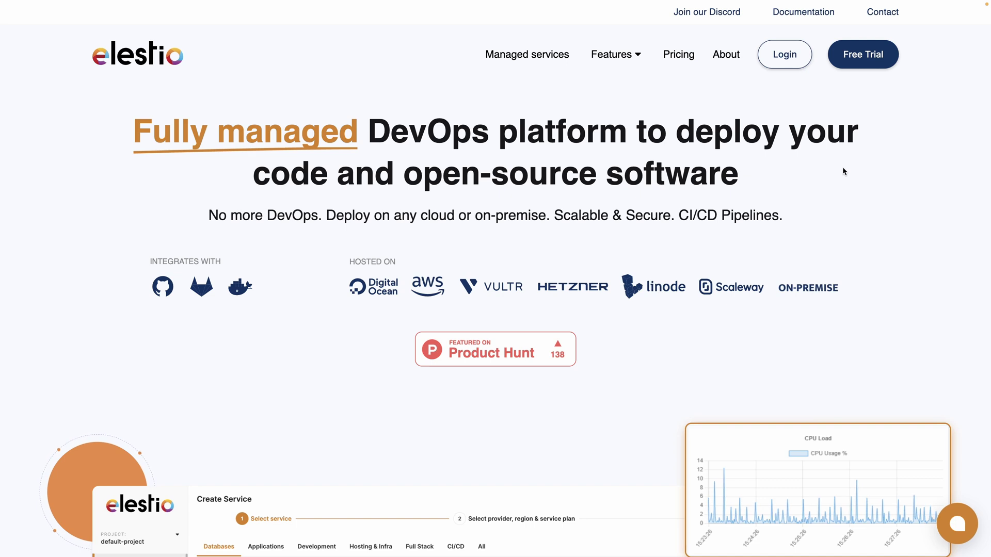
Choose Cal.com as a new service on Hetzner, Falkenstein, with the SMALL-1C-2G plan.
{"action": "left_click", "coordinate": [784, 58]}
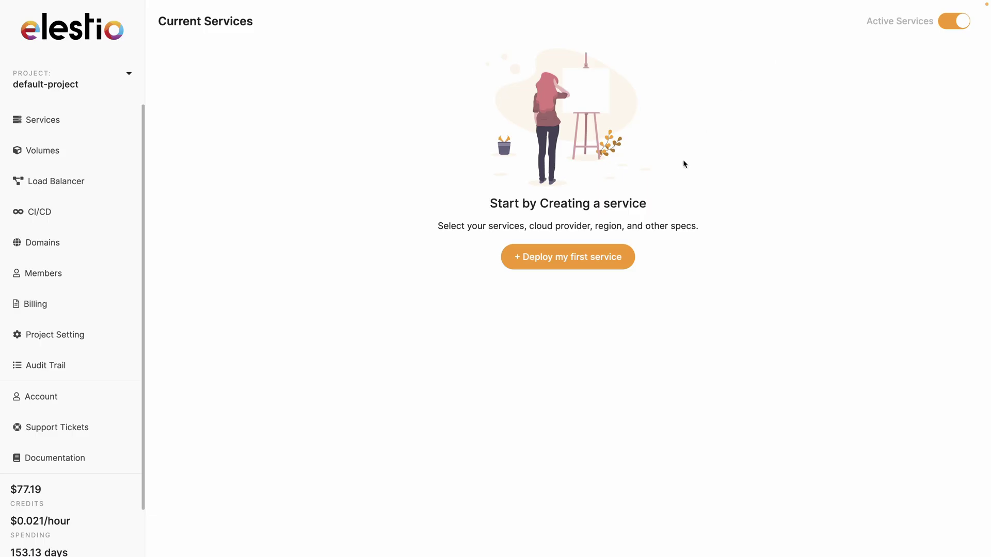
{"action": "left_click", "coordinate": [598, 265]}
{"action": "type", "text": "cal.com"}
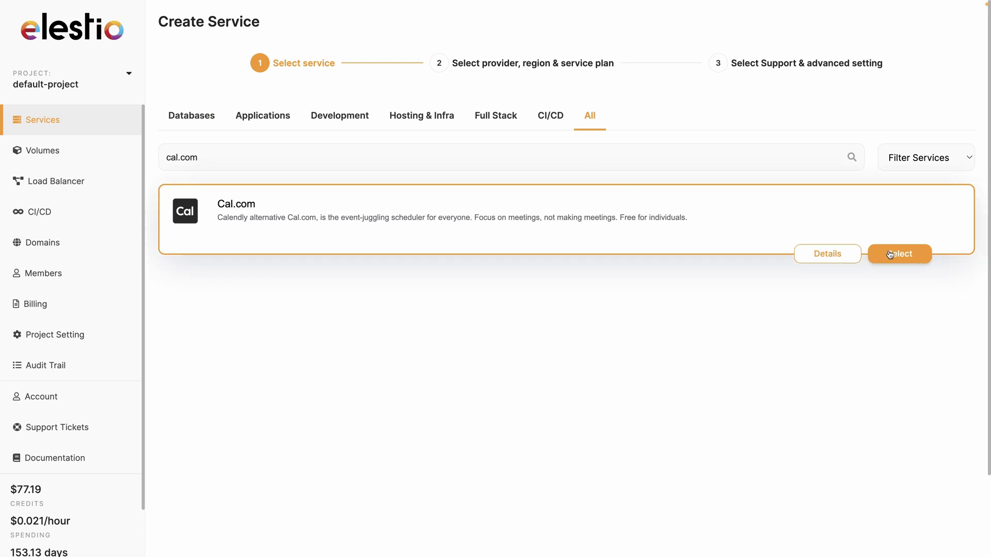
{"action": "left_click", "coordinate": [891, 253]}
{"action": "scroll", "coordinate": [416, 222], "scroll_direction": "down", "scroll_amount": 2}
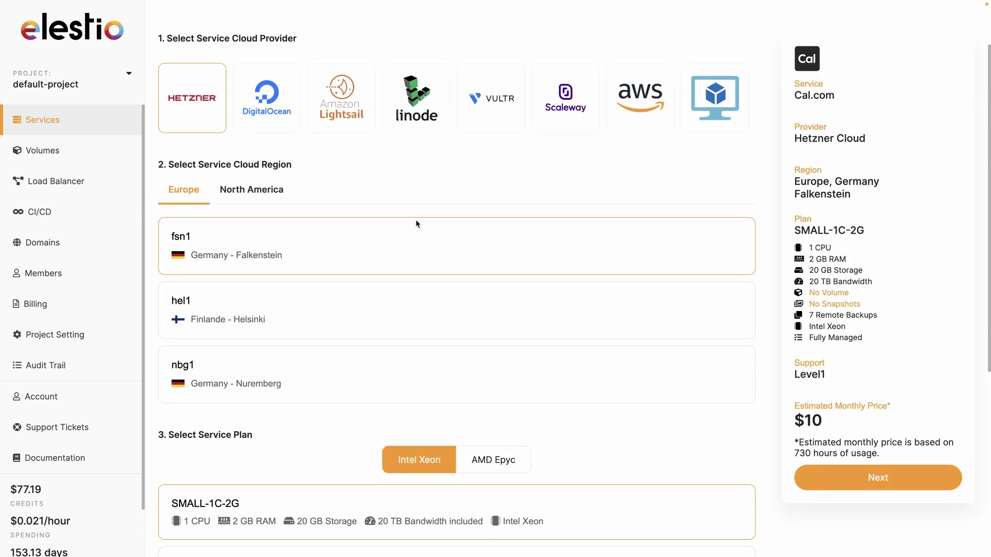
{"action": "scroll", "coordinate": [354, 288], "scroll_direction": "down", "scroll_amount": 4}
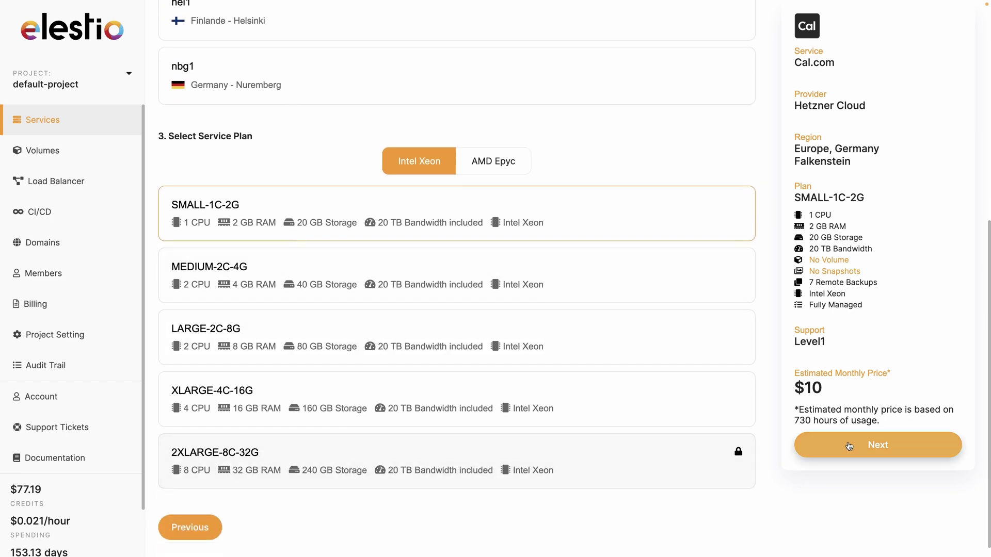
{"action": "left_click", "coordinate": [849, 447]}
Shorten the service name to 'cal' and create the service.
{"action": "scroll", "coordinate": [392, 281], "scroll_direction": "down", "scroll_amount": 5}
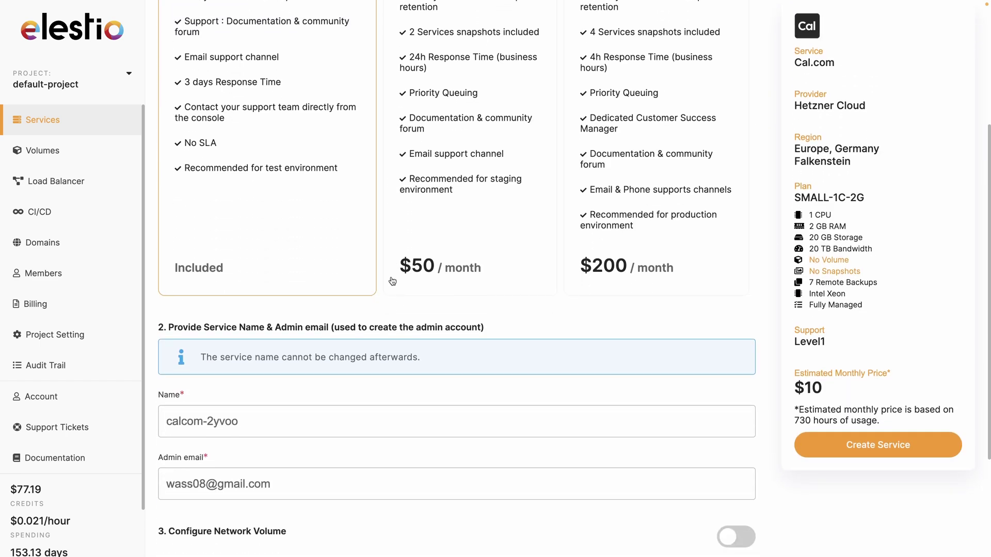
{"action": "left_click_drag", "start_coordinate": [302, 327], "coordinate": [181, 333]}
{"action": "key", "text": "BackSpace"}
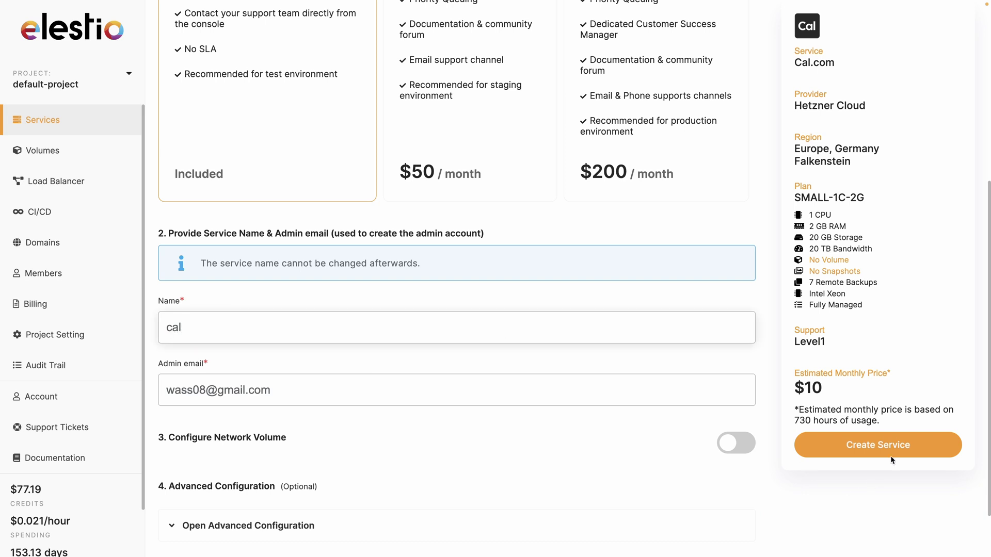
{"action": "left_click", "coordinate": [896, 452]}
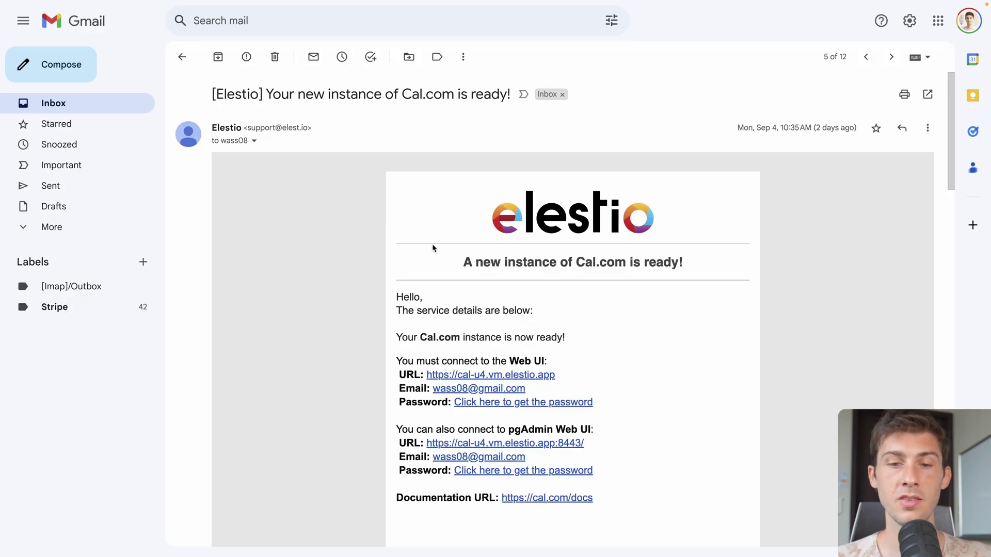
Scroll the Elestio Cal.com-ready email down to the Custom App integration instructions.
{"action": "scroll", "coordinate": [432, 244], "scroll_direction": "down", "scroll_amount": 2}
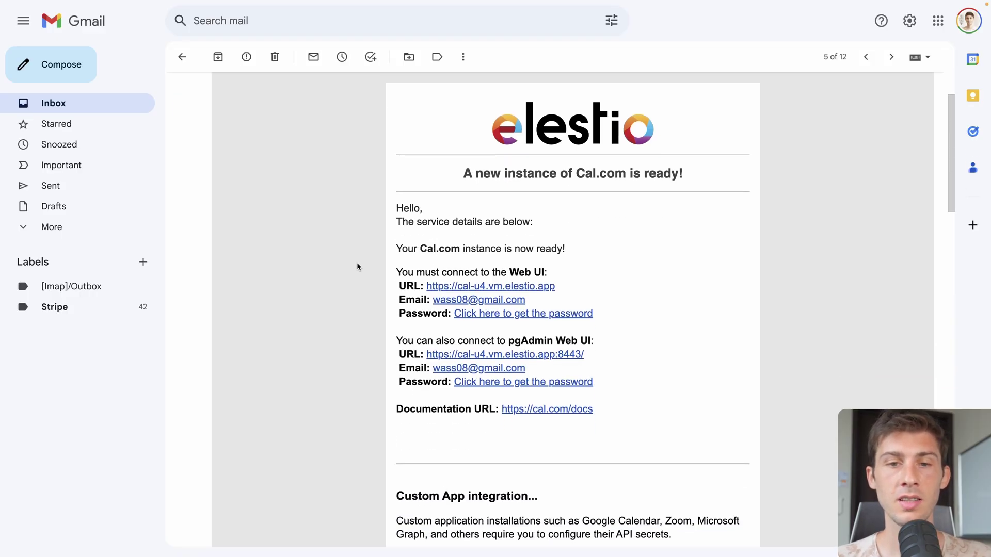
{"action": "scroll", "coordinate": [357, 266], "scroll_direction": "down", "scroll_amount": 3}
{"action": "scroll", "coordinate": [357, 263], "scroll_direction": "down", "scroll_amount": 4}
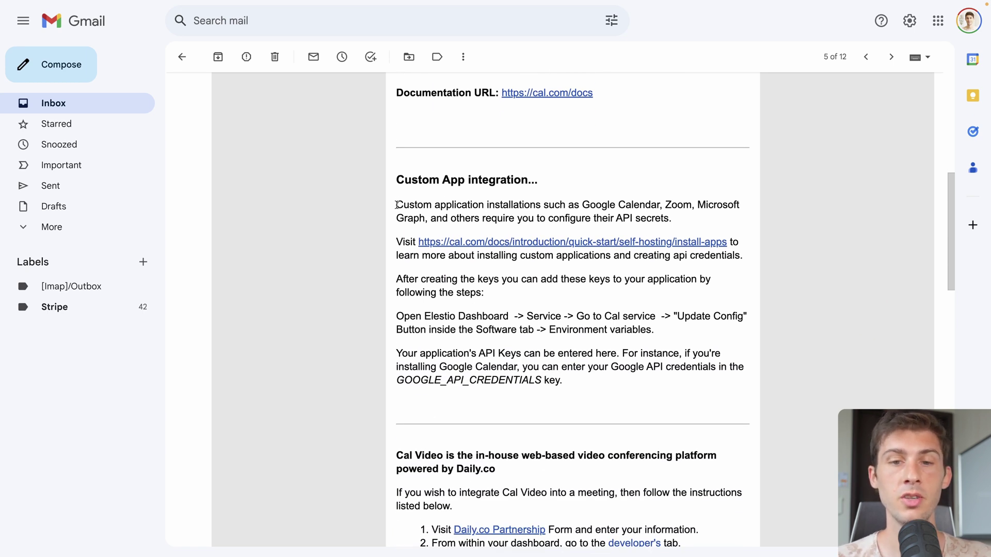
Read the Cal.com Docs Google guide's steps for obtaining Google API credentials.
{"action": "left_click", "coordinate": [464, 242]}
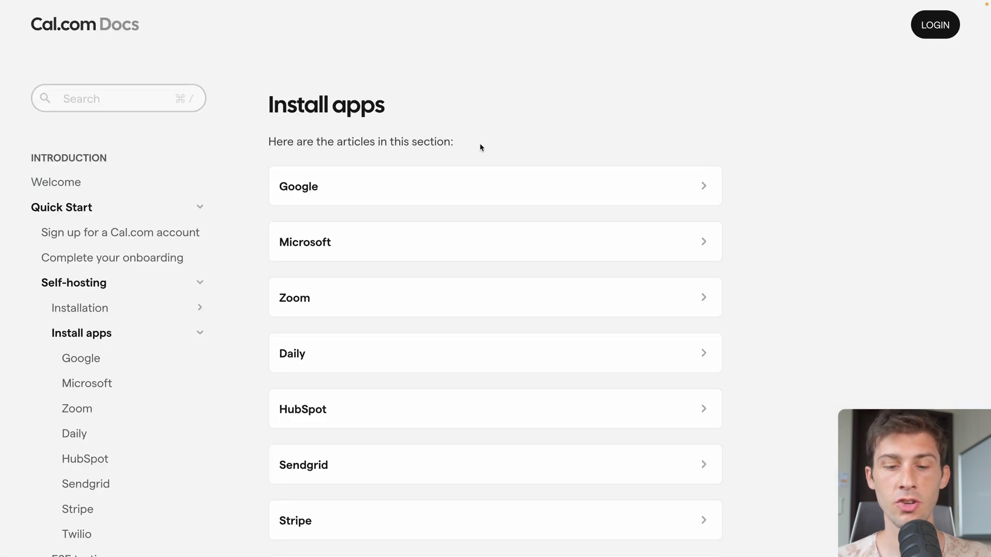
{"action": "left_click", "coordinate": [462, 186]}
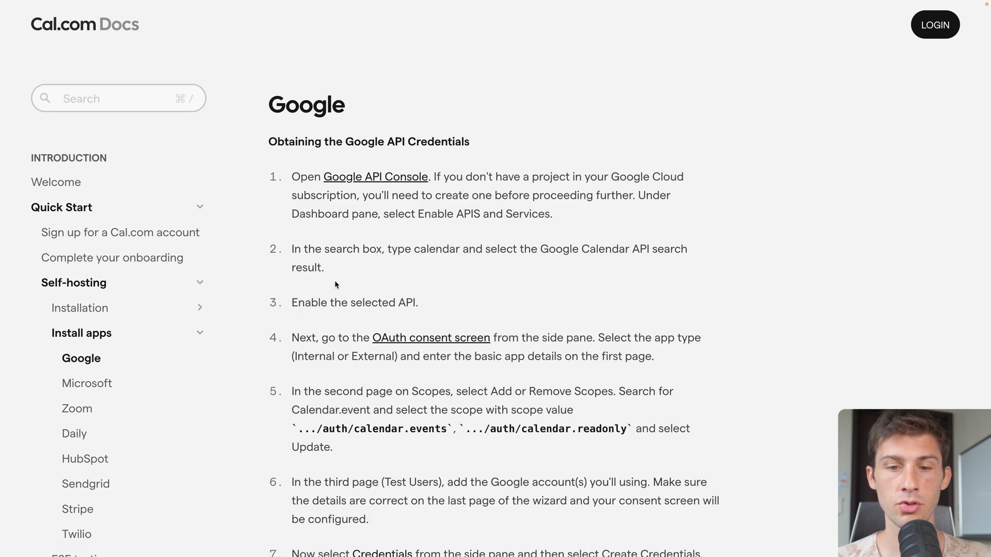
{"action": "scroll", "coordinate": [364, 317], "scroll_direction": "down", "scroll_amount": 4}
{"action": "scroll", "coordinate": [364, 317], "scroll_direction": "down", "scroll_amount": 6}
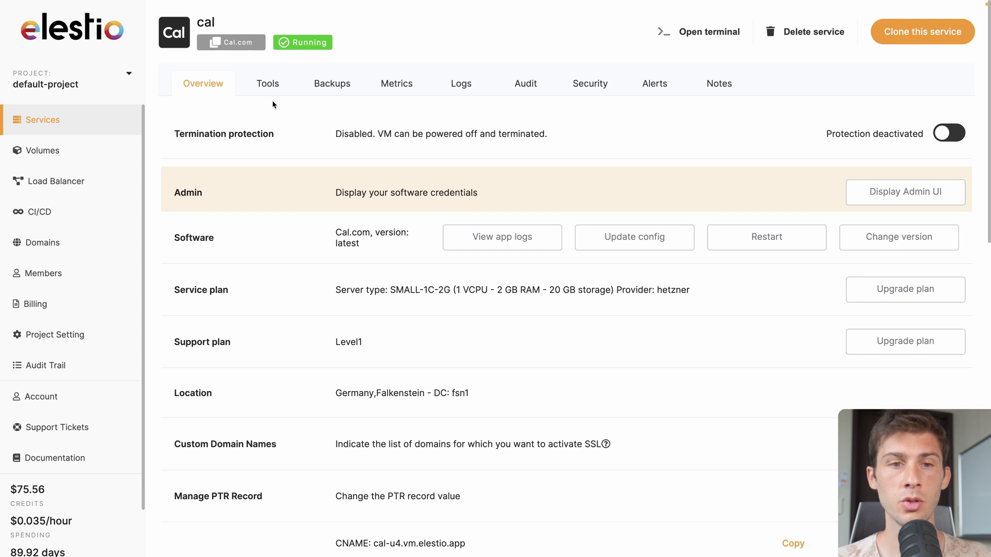
Open the Update App Stack Config dialog for the cal service.
{"action": "left_click", "coordinate": [624, 241]}
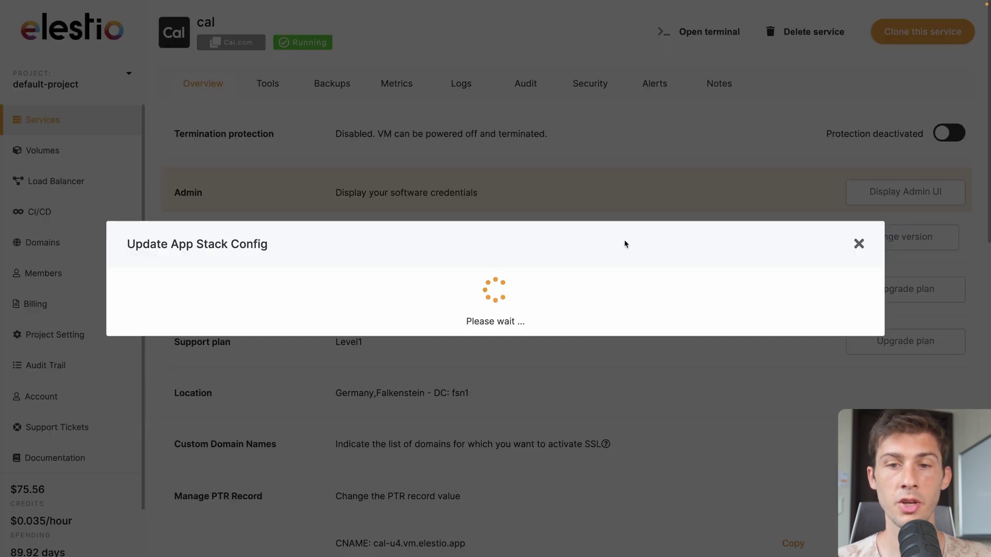